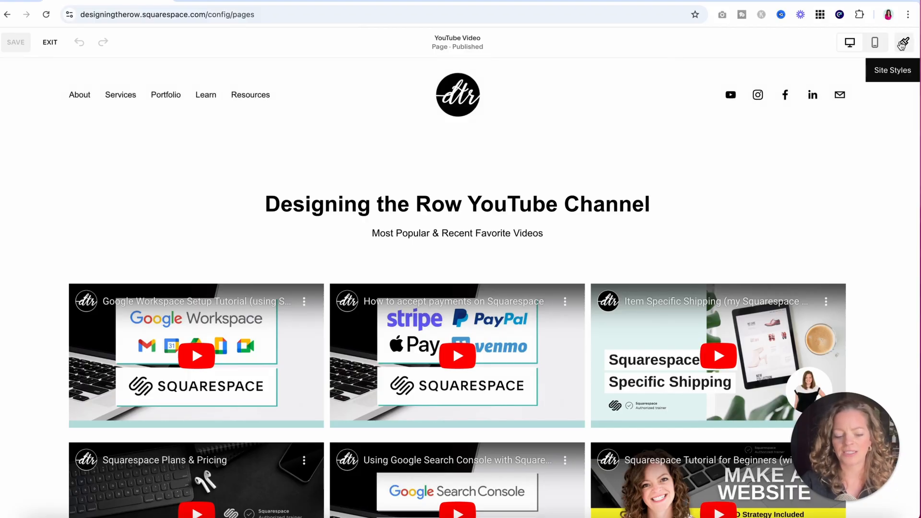
- Review the site's color palette and the swatches in its palette editor, and return to the page editor
{"action": "left_click", "coordinate": [902, 45]}
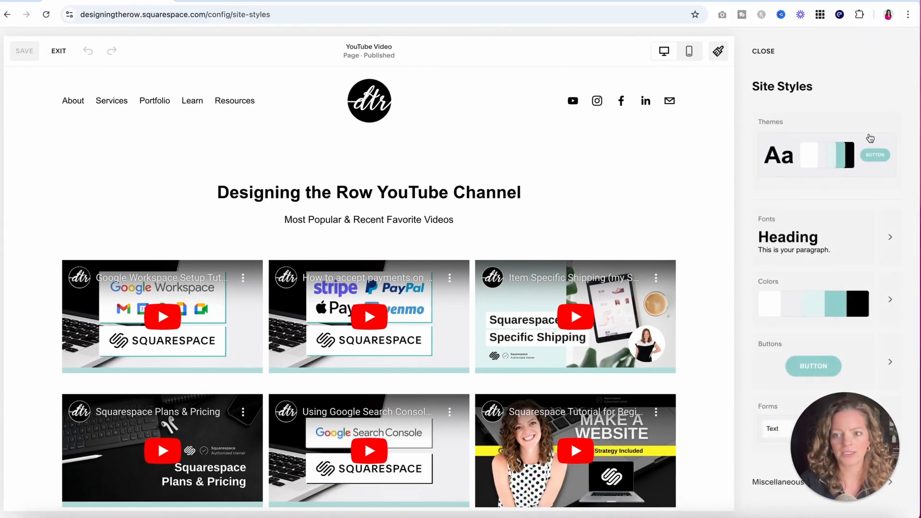
{"action": "left_click", "coordinate": [884, 313]}
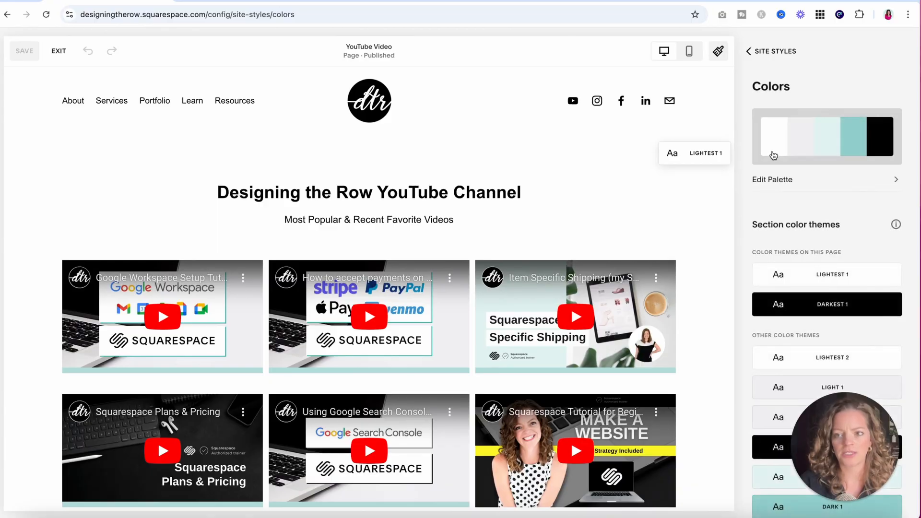
{"action": "left_click", "coordinate": [851, 187]}
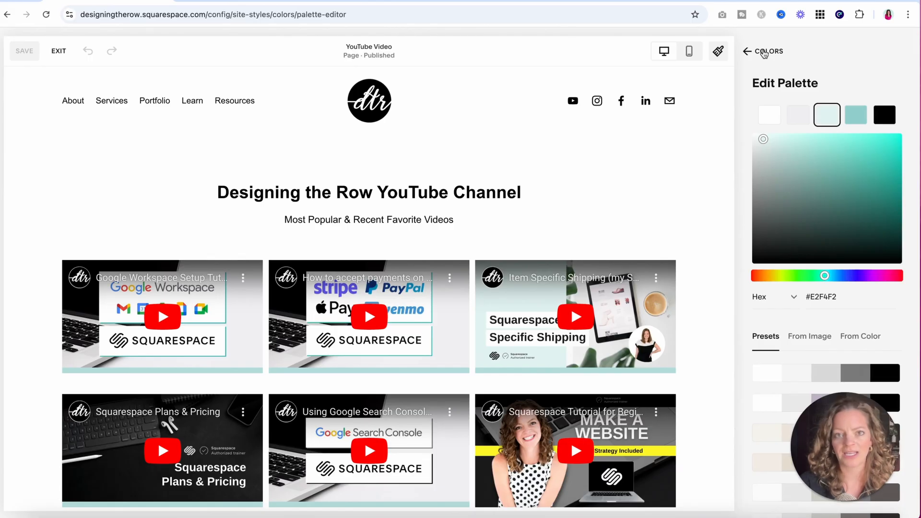
{"action": "left_click", "coordinate": [764, 52]}
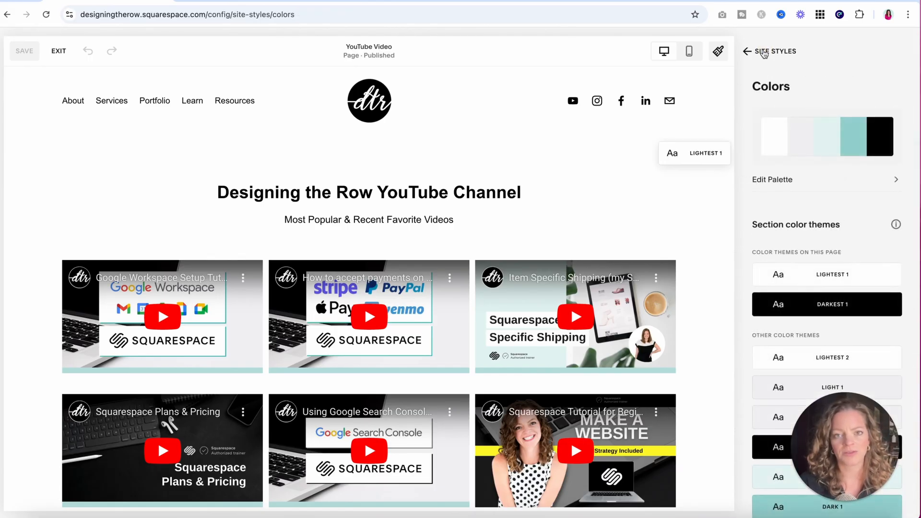
{"action": "left_click", "coordinate": [764, 52]}
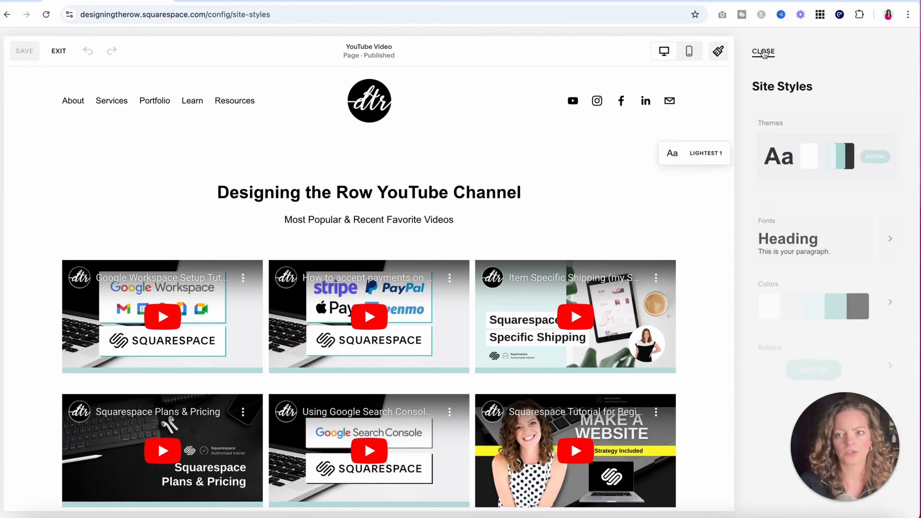
{"action": "left_click", "coordinate": [764, 51]}
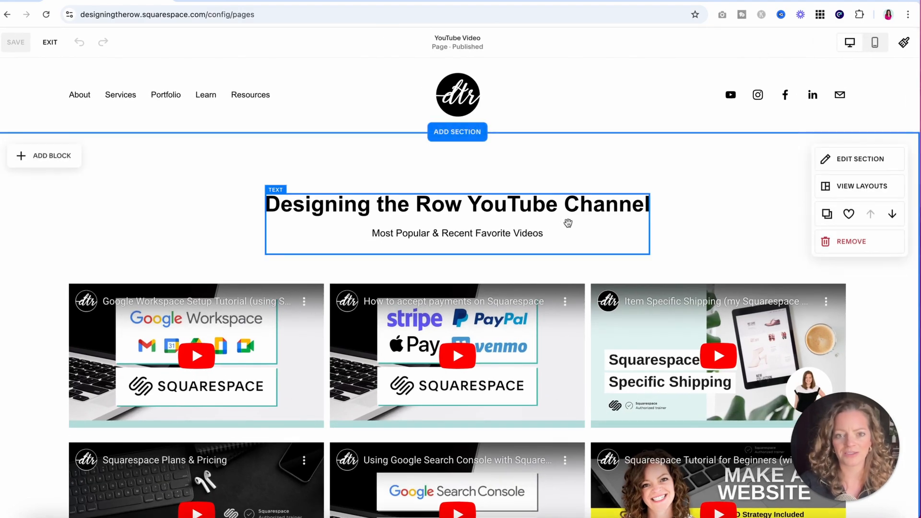
- Add a blank section at the end of the page, between the Go to Channel button and the footer
{"action": "scroll", "coordinate": [568, 223], "scroll_direction": "down", "scroll_amount": 8}
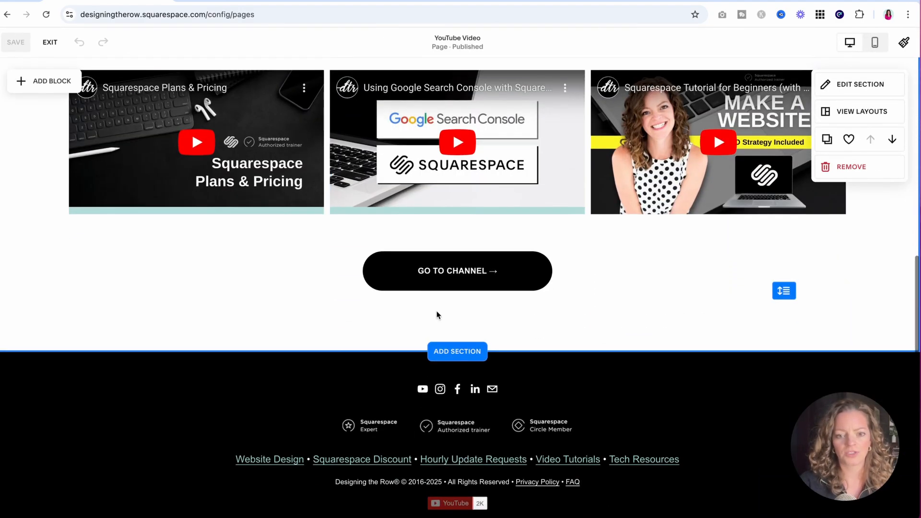
{"action": "left_click", "coordinate": [457, 350]}
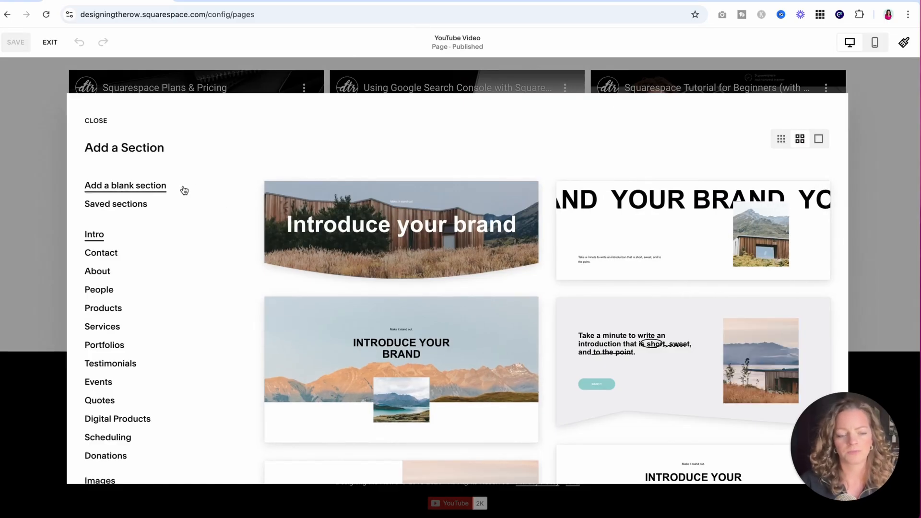
{"action": "left_click", "coordinate": [121, 188]}
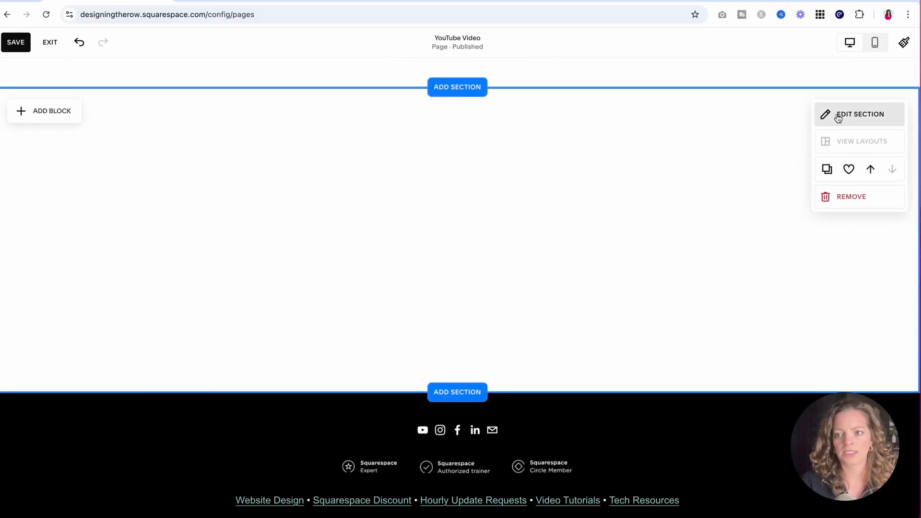
- Give the new blank section an art background, using the vertical linear gradient design
{"action": "left_click", "coordinate": [857, 117]}
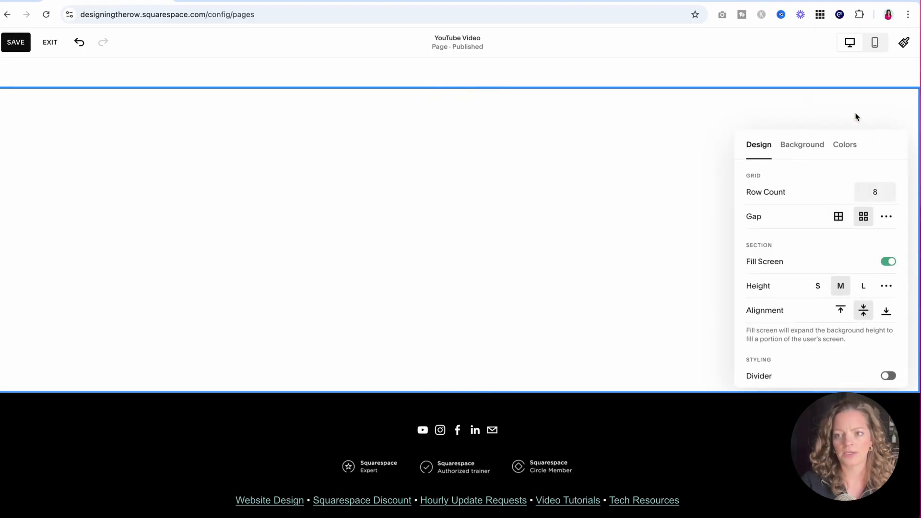
{"action": "left_click", "coordinate": [802, 145]}
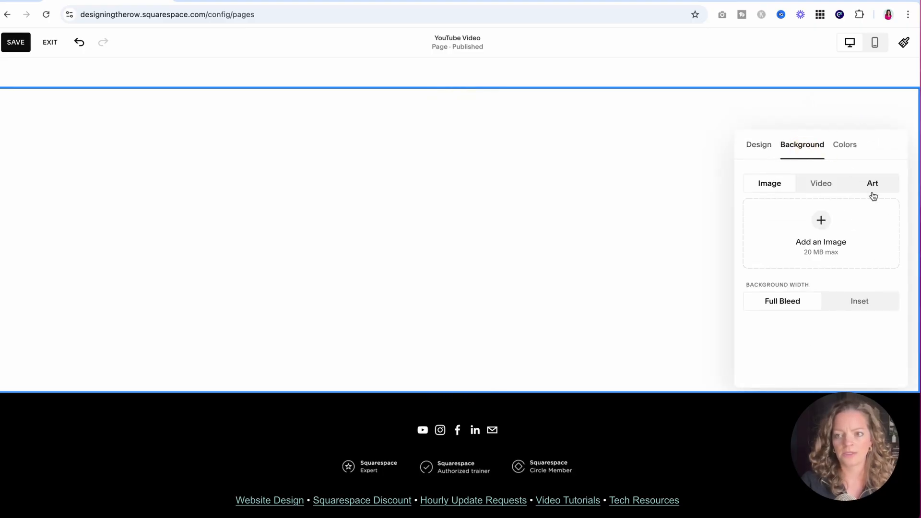
{"action": "left_click", "coordinate": [872, 187]}
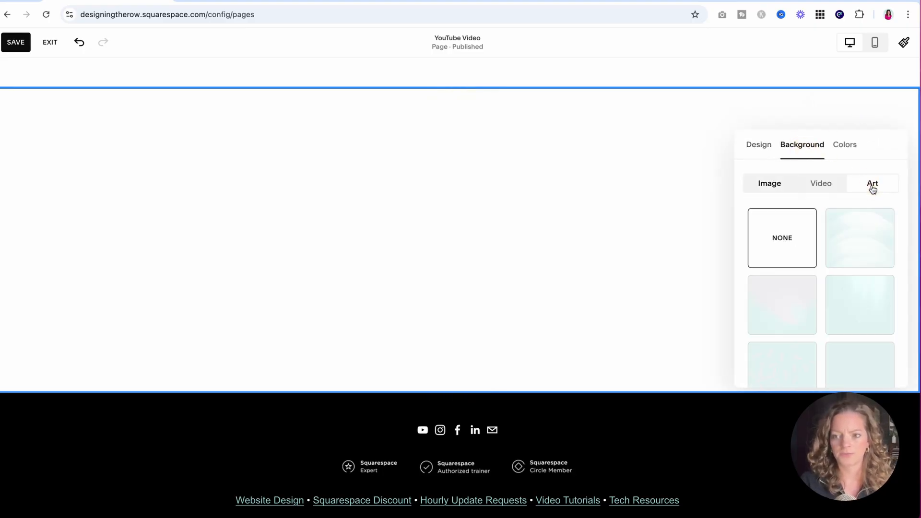
{"action": "scroll", "coordinate": [863, 249], "scroll_direction": "down", "scroll_amount": 5}
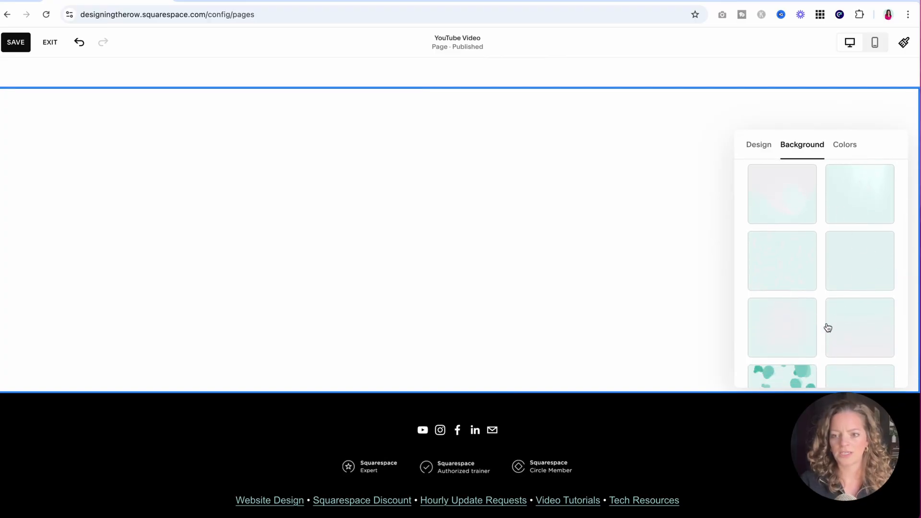
{"action": "scroll", "coordinate": [828, 328], "scroll_direction": "down", "scroll_amount": 1}
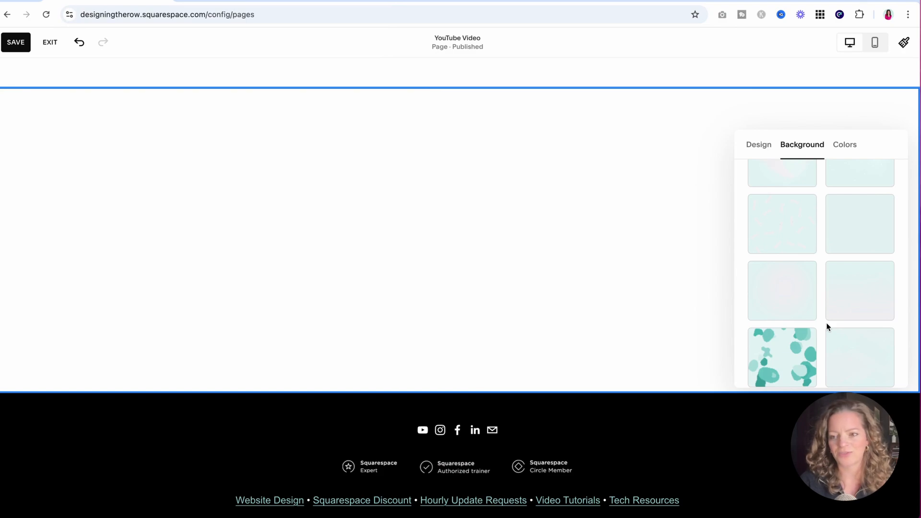
{"action": "left_click", "coordinate": [865, 294]}
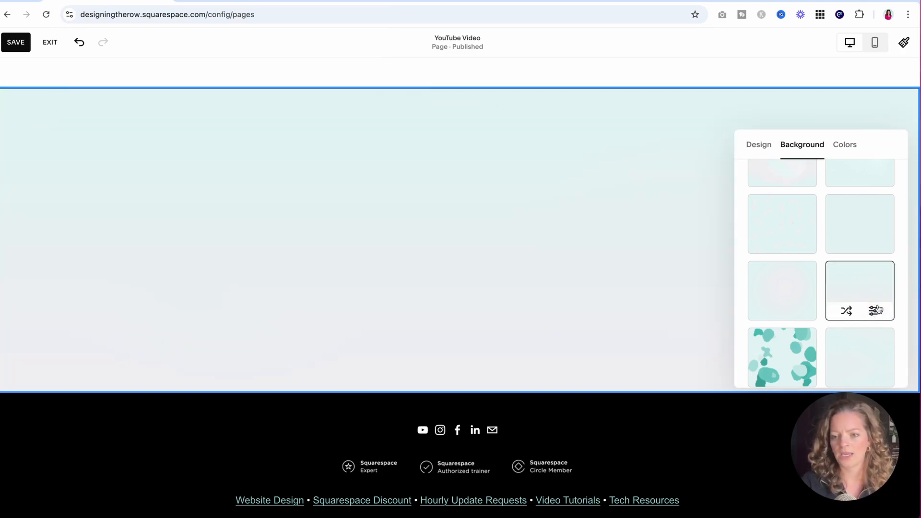
- Set the gradient's end color to the medium teal from the site palette and close the section settings
{"action": "left_click", "coordinate": [873, 312]}
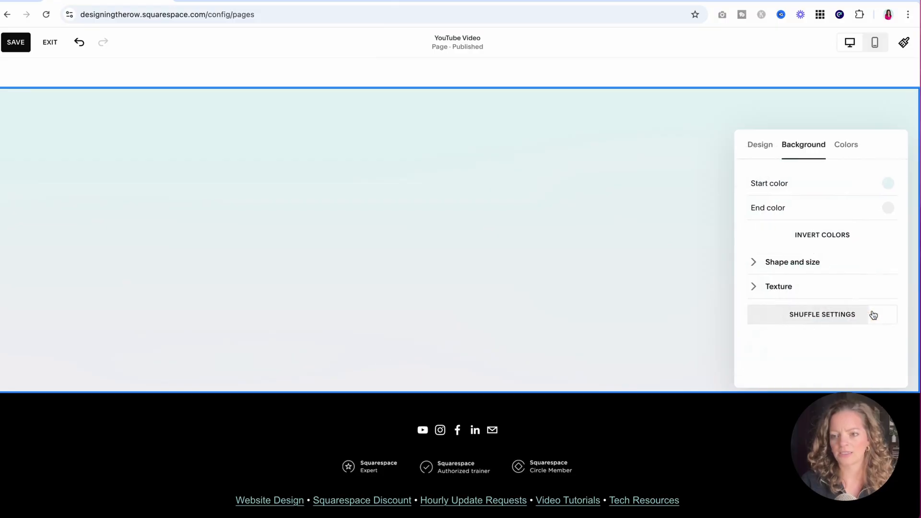
{"action": "left_click", "coordinate": [886, 208]}
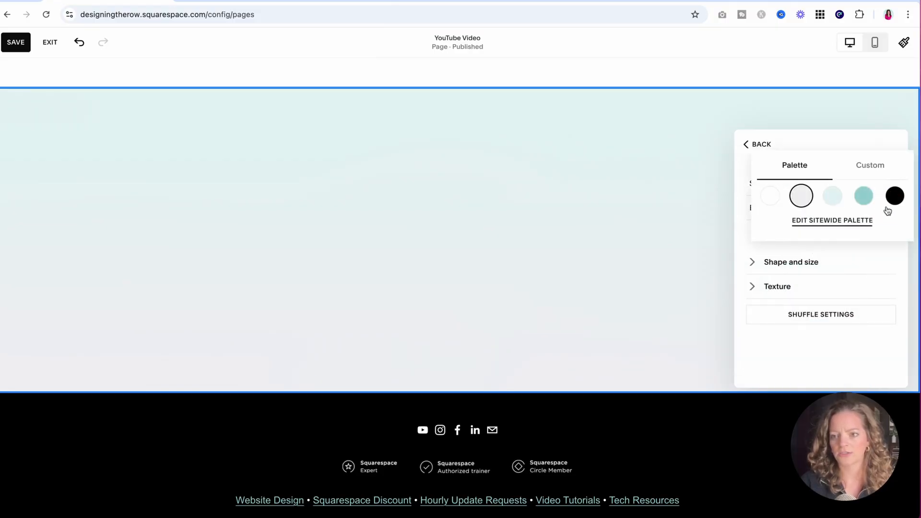
{"action": "left_click", "coordinate": [863, 196]}
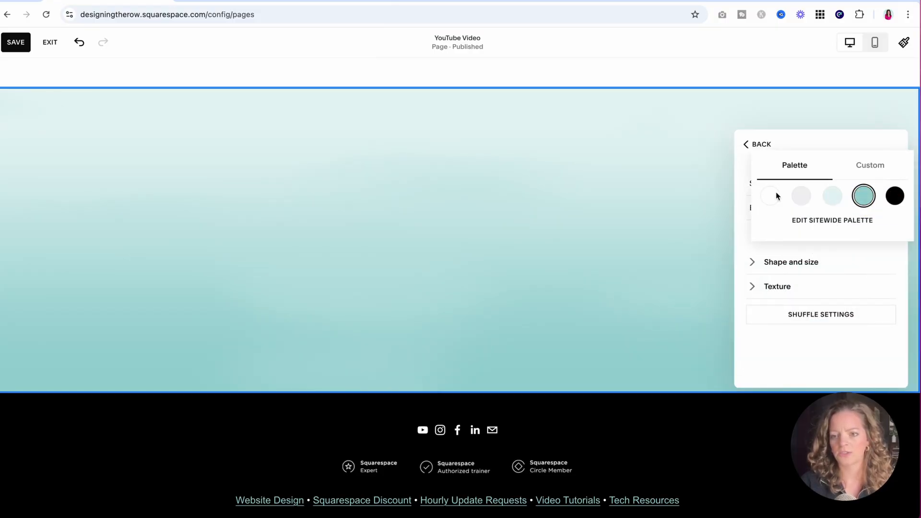
{"action": "left_click", "coordinate": [737, 177]}
{"action": "left_click", "coordinate": [656, 215]}
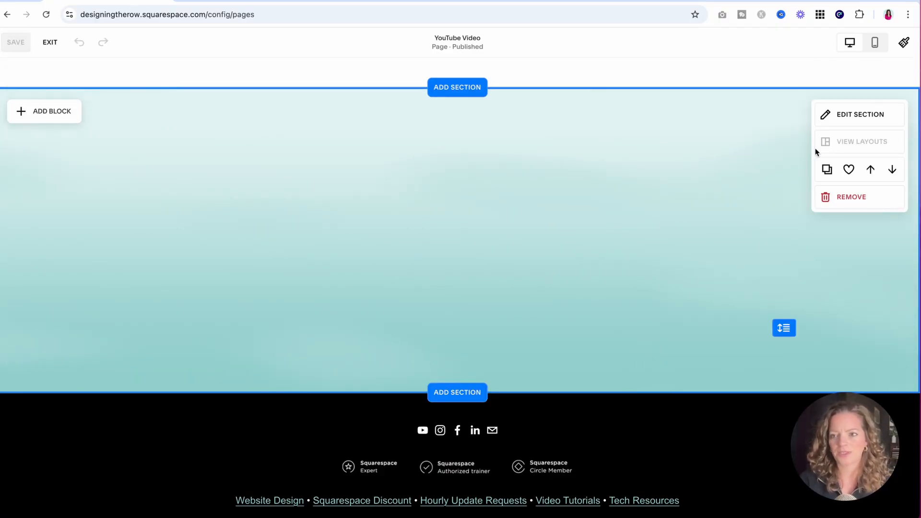
- Reopen the section's background art settings and invert the linear gradient's colors
{"action": "left_click", "coordinate": [862, 115]}
{"action": "left_click", "coordinate": [802, 146]}
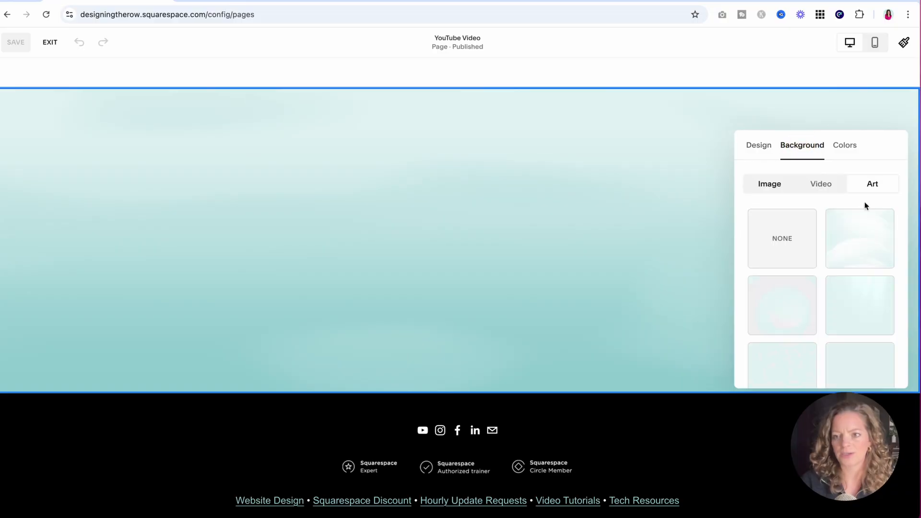
{"action": "scroll", "coordinate": [865, 206], "scroll_direction": "down", "scroll_amount": 5}
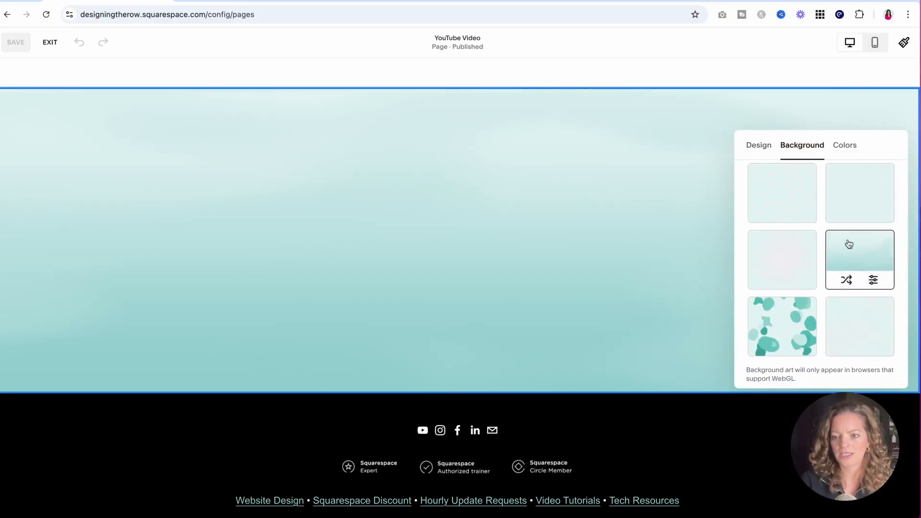
{"action": "left_click", "coordinate": [872, 284]}
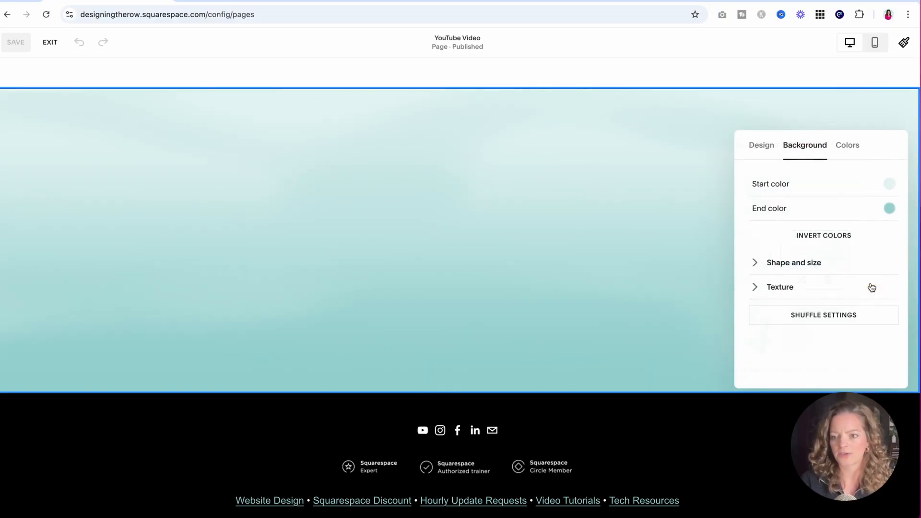
{"action": "left_click", "coordinate": [826, 235]}
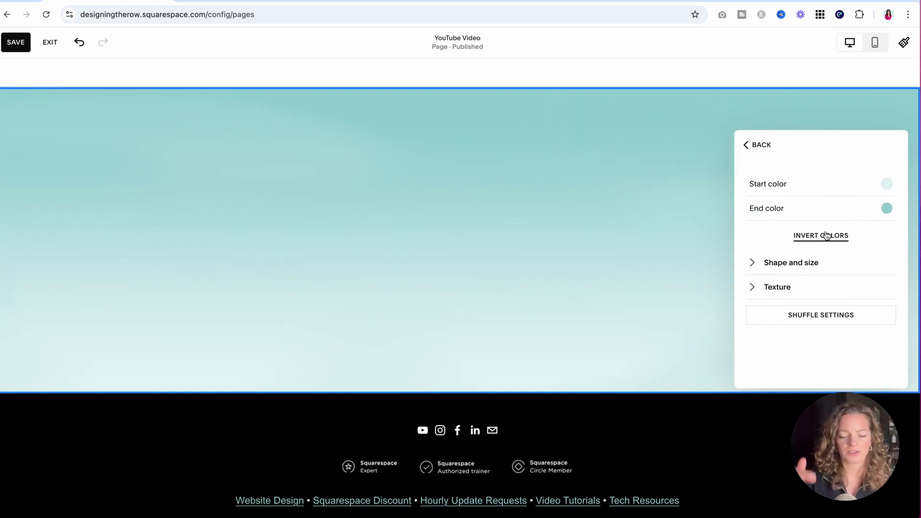
- Adjust the gradient's shape to start position -47, end position 69 and angle 264
{"action": "left_click", "coordinate": [752, 263]}
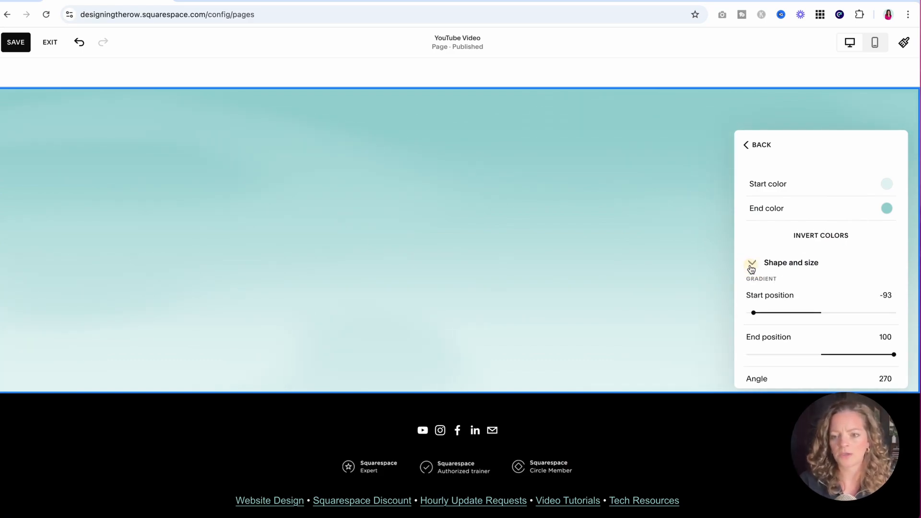
{"action": "scroll", "coordinate": [789, 290], "scroll_direction": "down", "scroll_amount": 3}
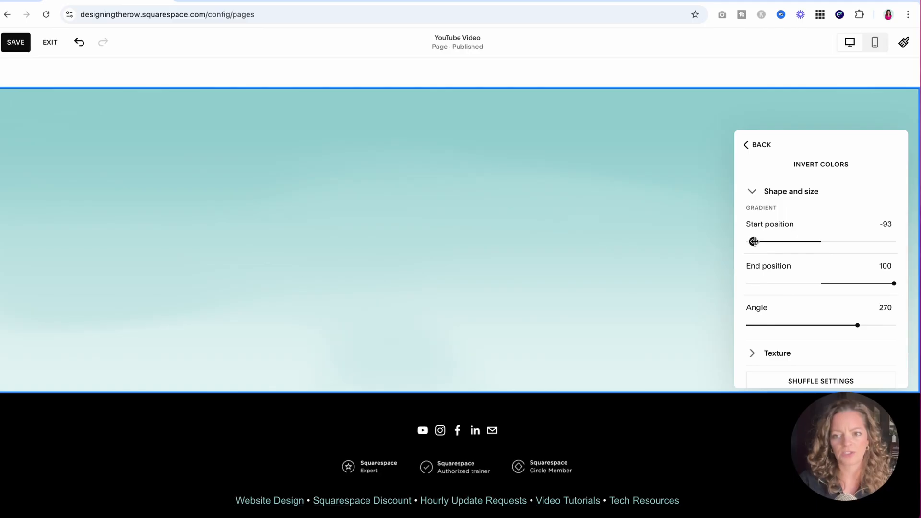
{"action": "left_click_drag", "start_coordinate": [754, 241], "coordinate": [787, 257]}
{"action": "left_click_drag", "start_coordinate": [893, 284], "coordinate": [855, 325]}
- Reduce the distortion complexity in the gradient's texture settings, look through the noise options and return to the art designs
{"action": "left_click", "coordinate": [777, 354]}
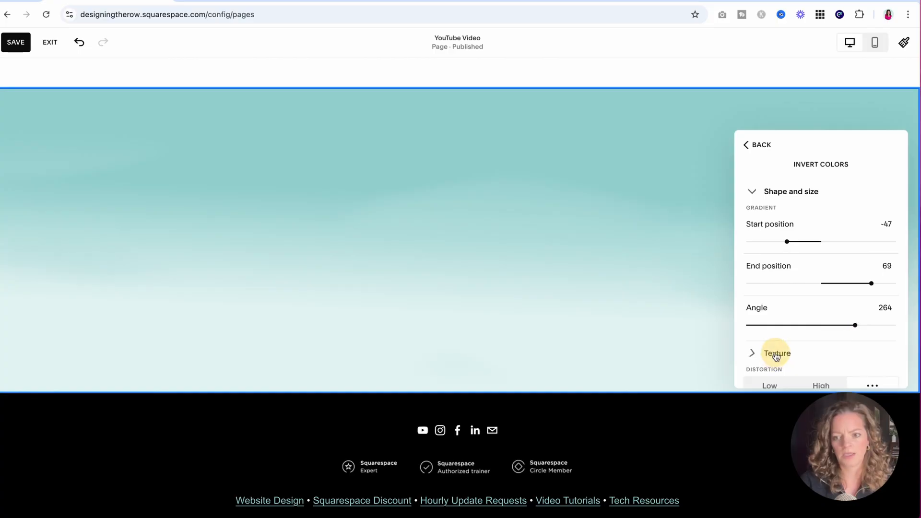
{"action": "scroll", "coordinate": [798, 298], "scroll_direction": "down", "scroll_amount": 5}
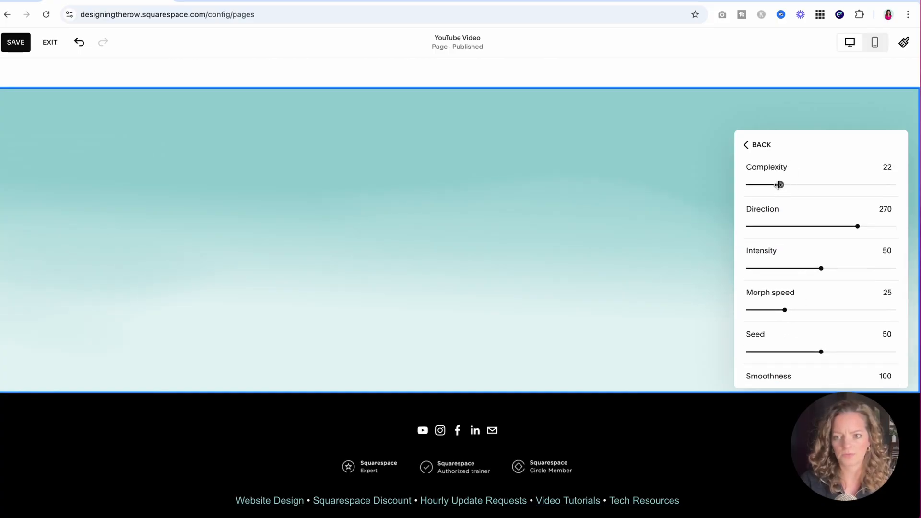
{"action": "left_click_drag", "start_coordinate": [781, 184], "coordinate": [776, 216]}
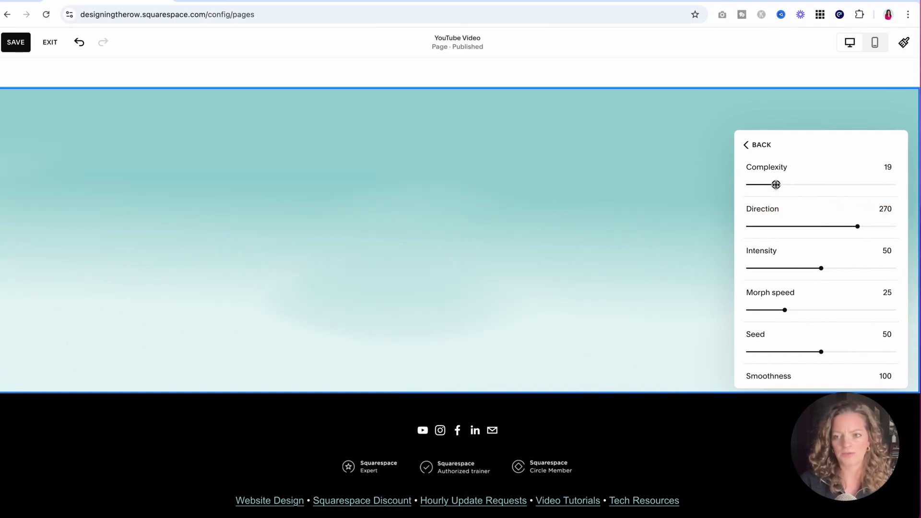
{"action": "left_click_drag", "start_coordinate": [776, 185], "coordinate": [773, 184]}
{"action": "scroll", "coordinate": [793, 265], "scroll_direction": "down", "scroll_amount": 5}
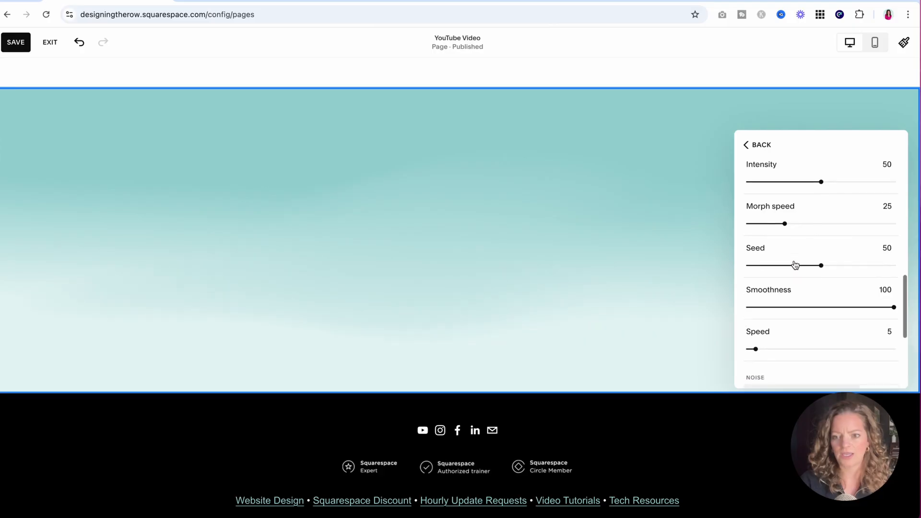
{"action": "scroll", "coordinate": [795, 264], "scroll_direction": "down", "scroll_amount": 3}
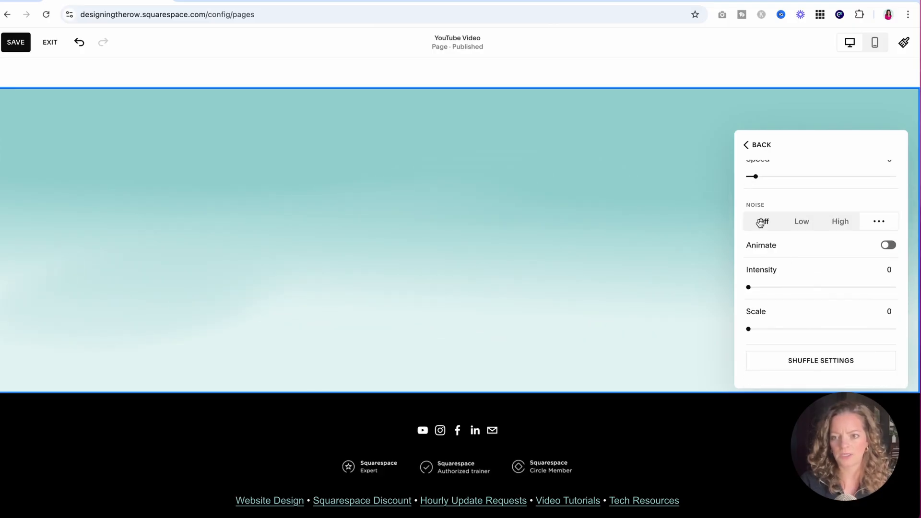
{"action": "left_click", "coordinate": [758, 146]}
- Switch the section background to the circular gradient art, set its start color to medium teal and invert its colors
{"action": "scroll", "coordinate": [861, 315], "scroll_direction": "down", "scroll_amount": 5}
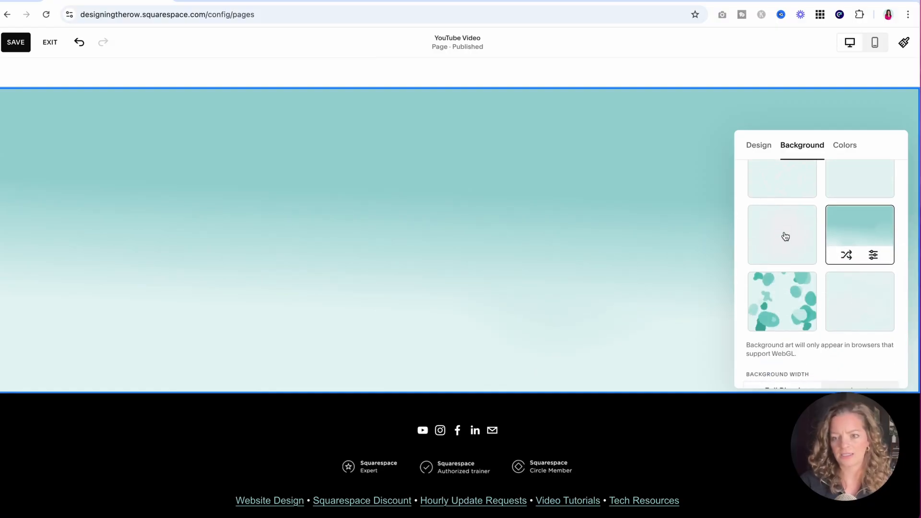
{"action": "left_click", "coordinate": [769, 231]}
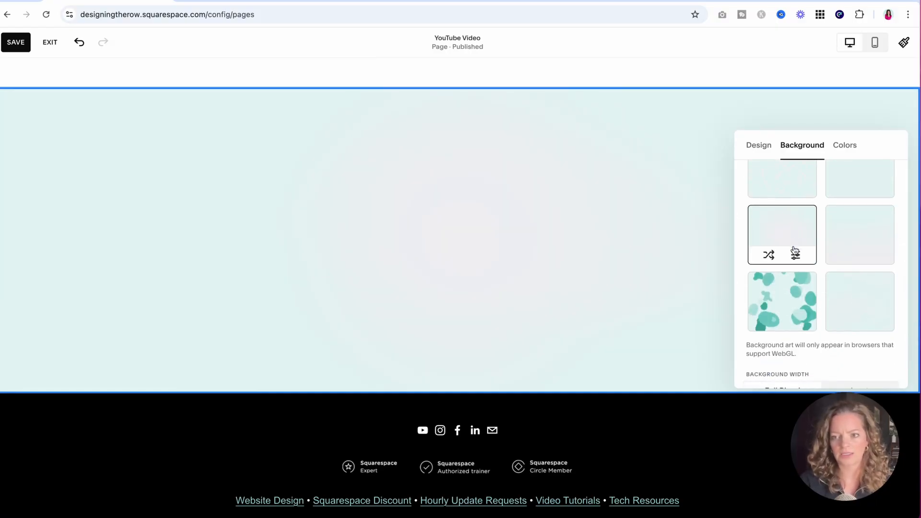
{"action": "left_click", "coordinate": [795, 252]}
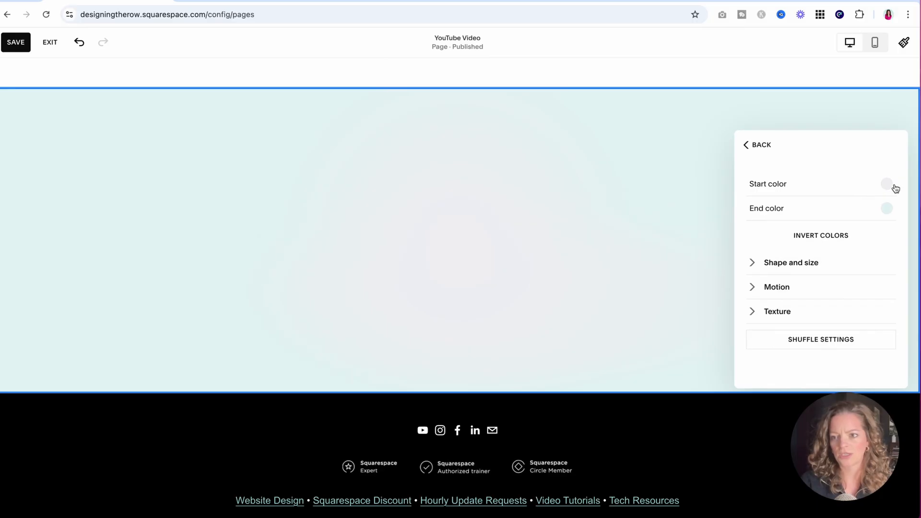
{"action": "left_click", "coordinate": [888, 185]}
{"action": "left_click", "coordinate": [867, 176]}
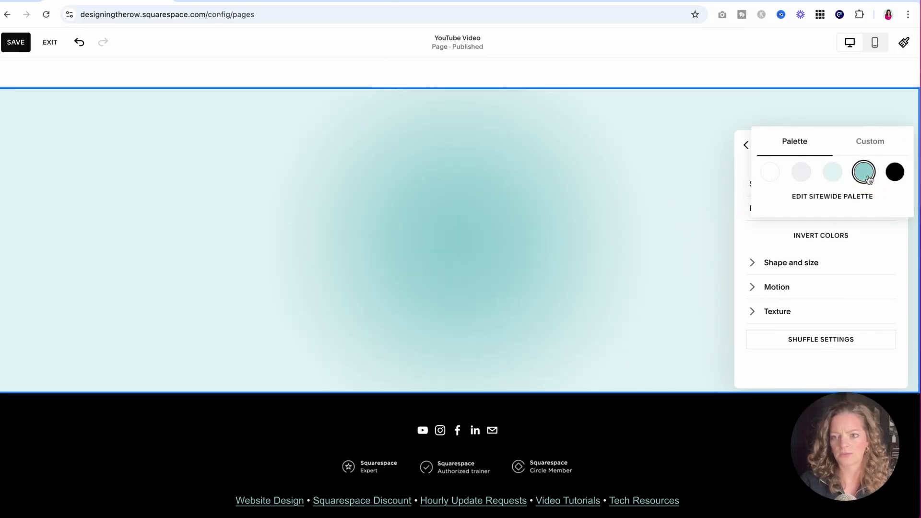
{"action": "left_click", "coordinate": [738, 227]}
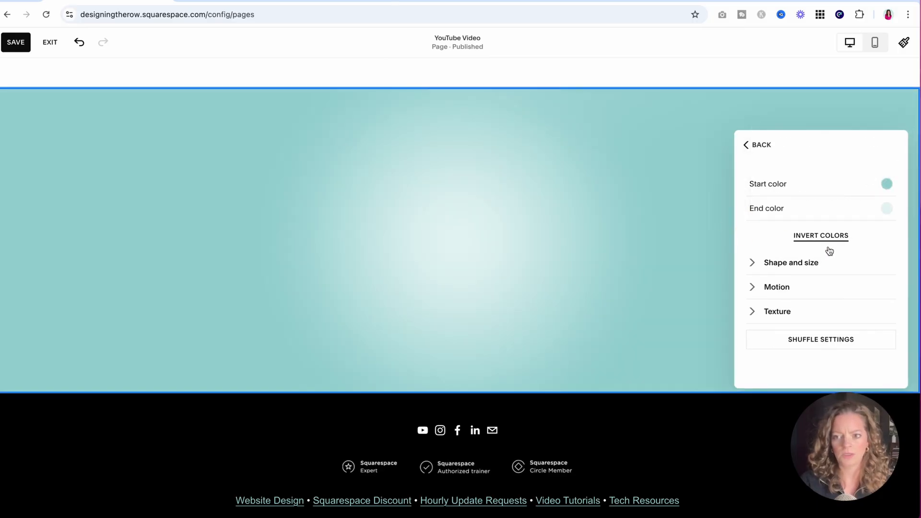
- Close the circular gradient's settings, then reopen the section's background art and look through the remaining designs
{"action": "left_click", "coordinate": [761, 145]}
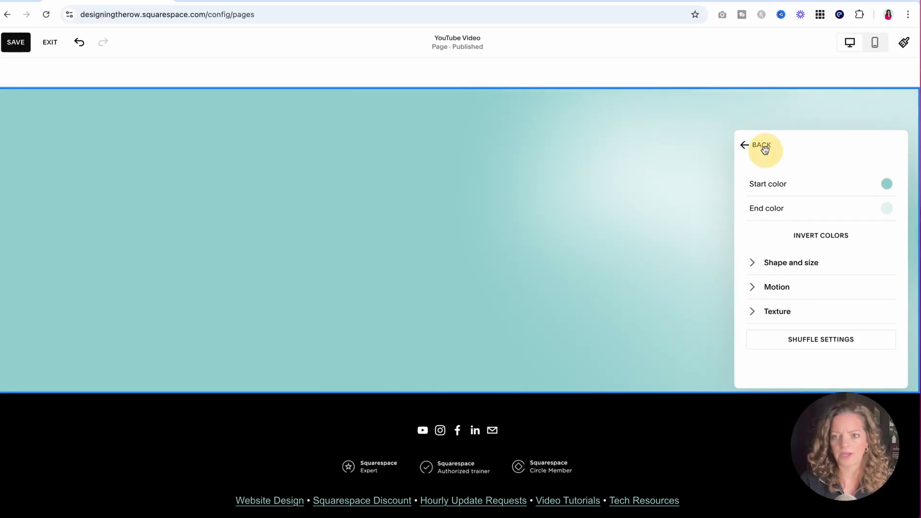
{"action": "left_click", "coordinate": [692, 171]}
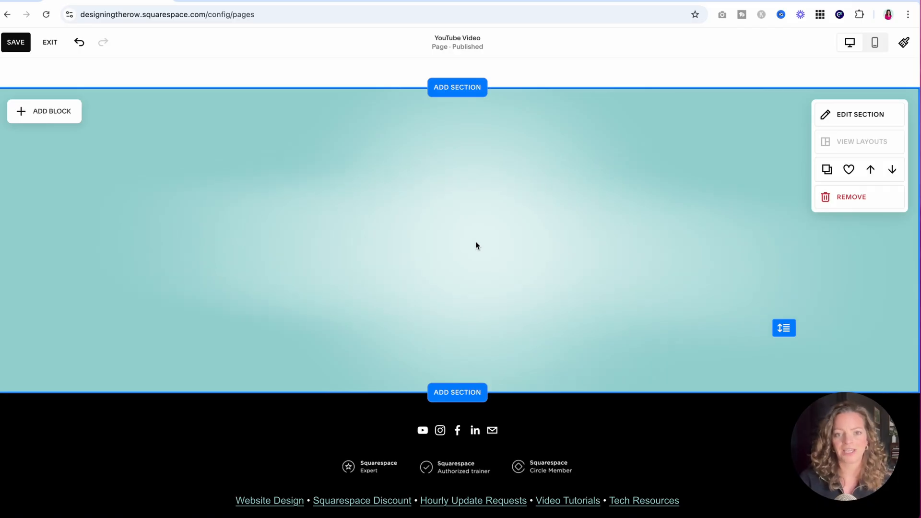
{"action": "left_click", "coordinate": [863, 116]}
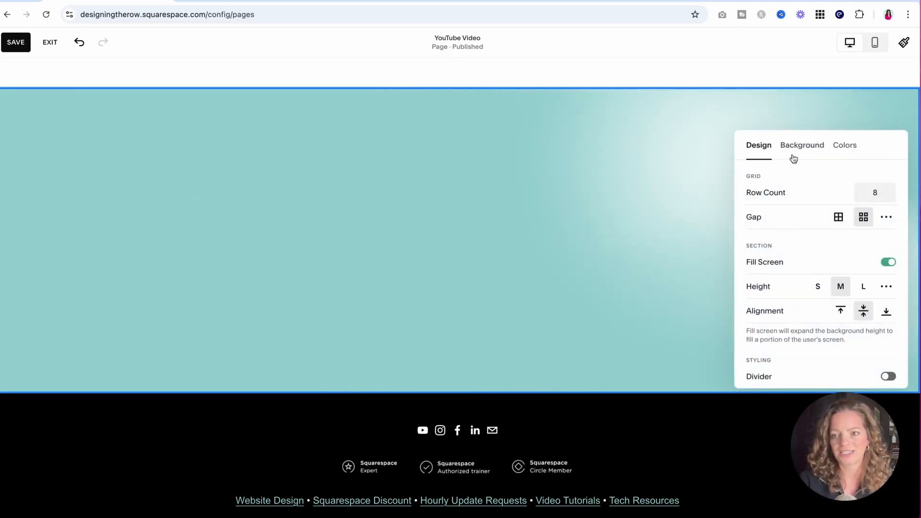
{"action": "left_click", "coordinate": [795, 150]}
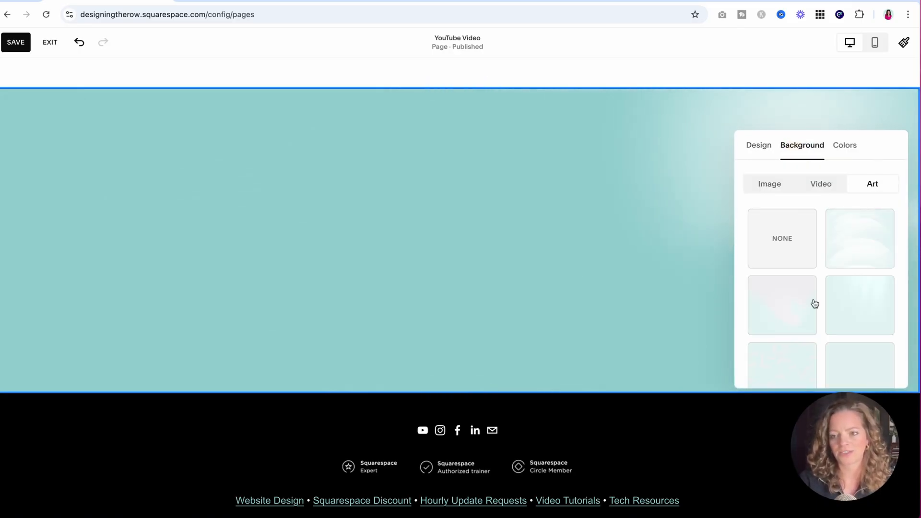
{"action": "scroll", "coordinate": [814, 303], "scroll_direction": "down", "scroll_amount": 2}
{"action": "left_click", "coordinate": [810, 312]}
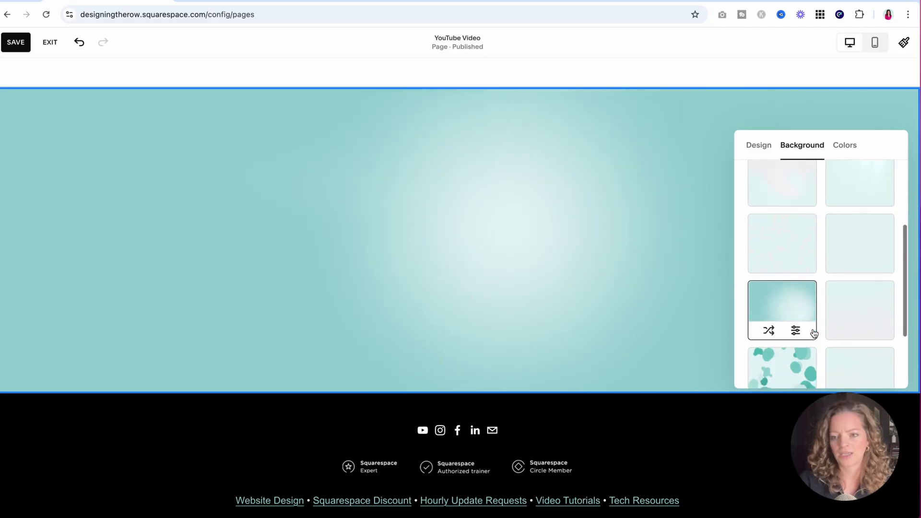
{"action": "scroll", "coordinate": [820, 297], "scroll_direction": "down", "scroll_amount": 3}
{"action": "scroll", "coordinate": [806, 230], "scroll_direction": "up", "scroll_amount": 1}
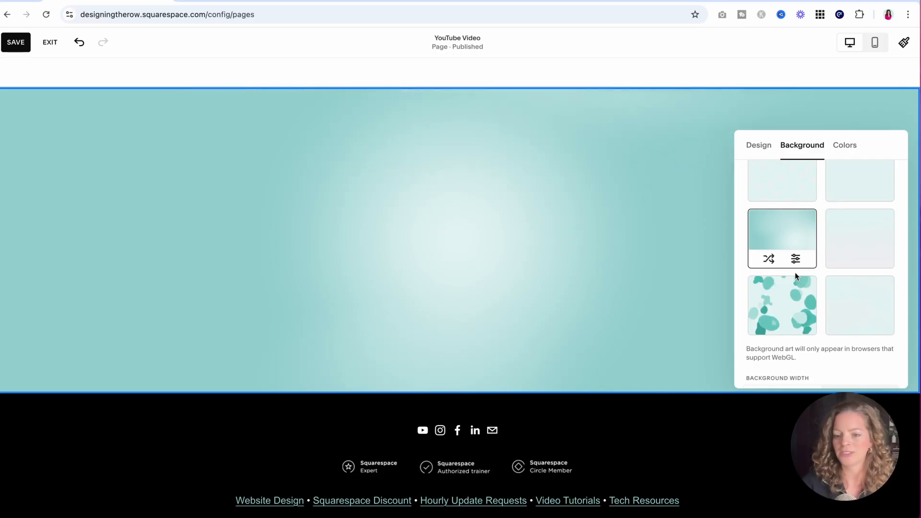
{"action": "left_click", "coordinate": [511, 228]}
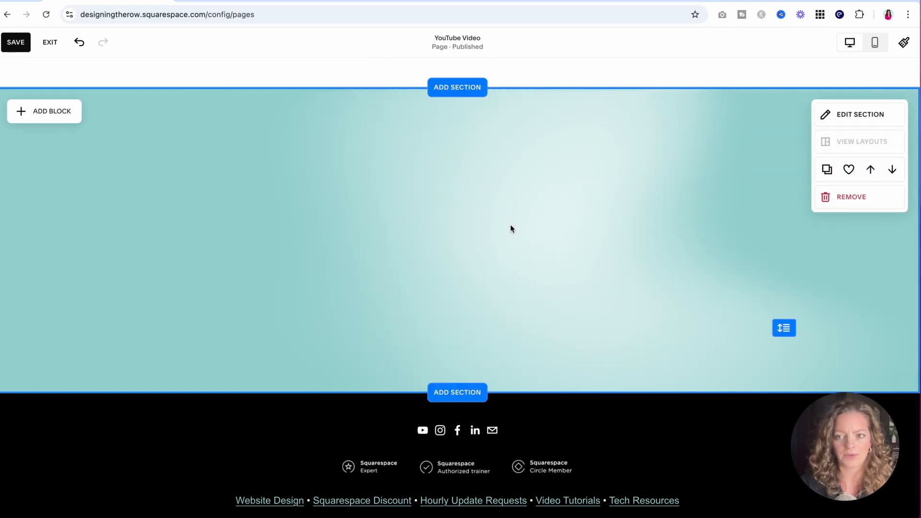
- Add a text block to the gradient section reading "GRADIENT BACKGROUNDS" on two lines
{"action": "left_click", "coordinate": [21, 109]}
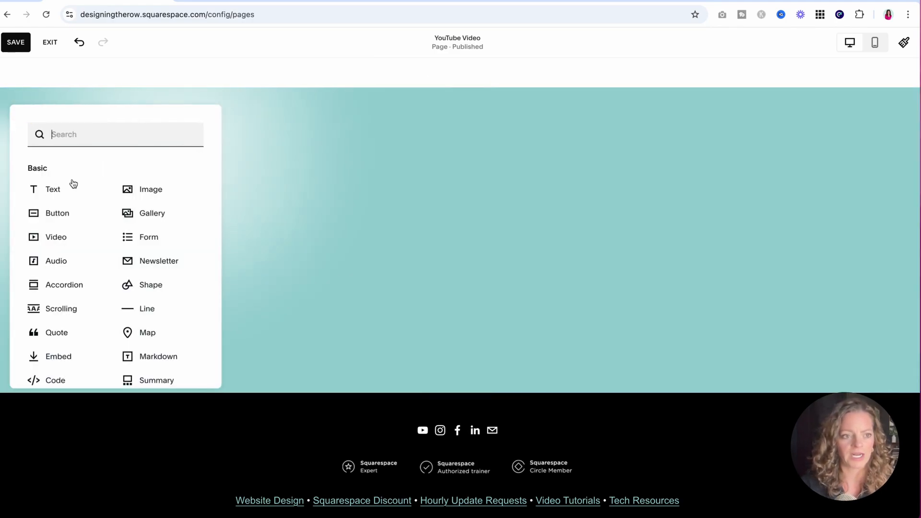
{"action": "left_click", "coordinate": [64, 194]}
{"action": "left_click", "coordinate": [110, 163]}
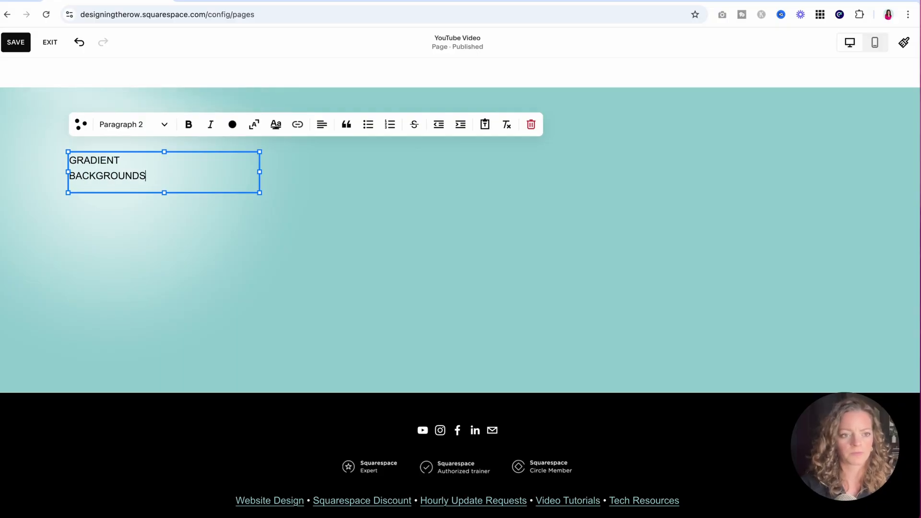
- Center-align both lines of the new text and format them as Heading 1
{"action": "triple_click", "coordinate": [123, 176]}
{"action": "left_click", "coordinate": [320, 125]}
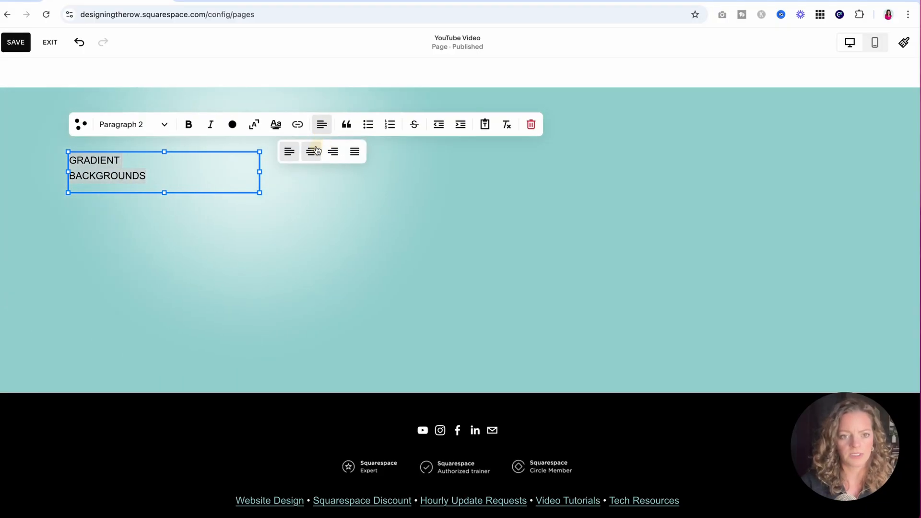
{"action": "left_click", "coordinate": [311, 152]}
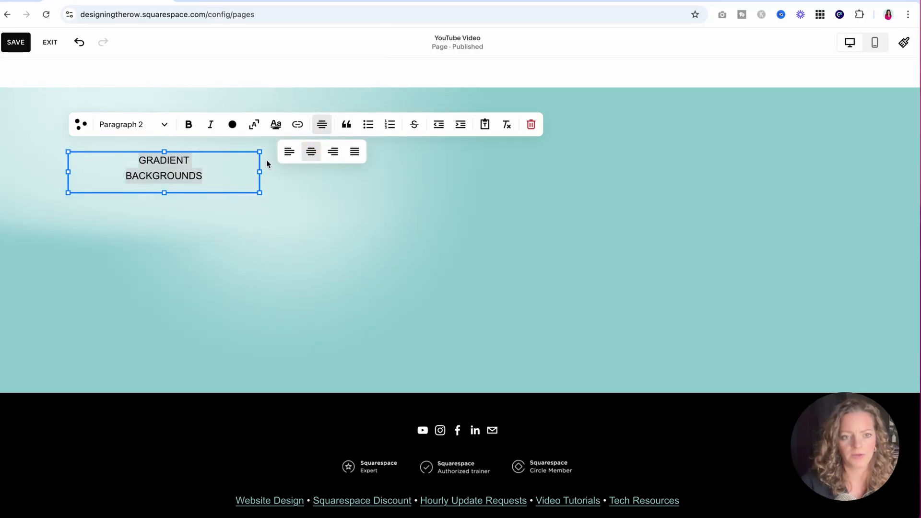
{"action": "left_click", "coordinate": [149, 128]}
{"action": "left_click", "coordinate": [139, 153]}
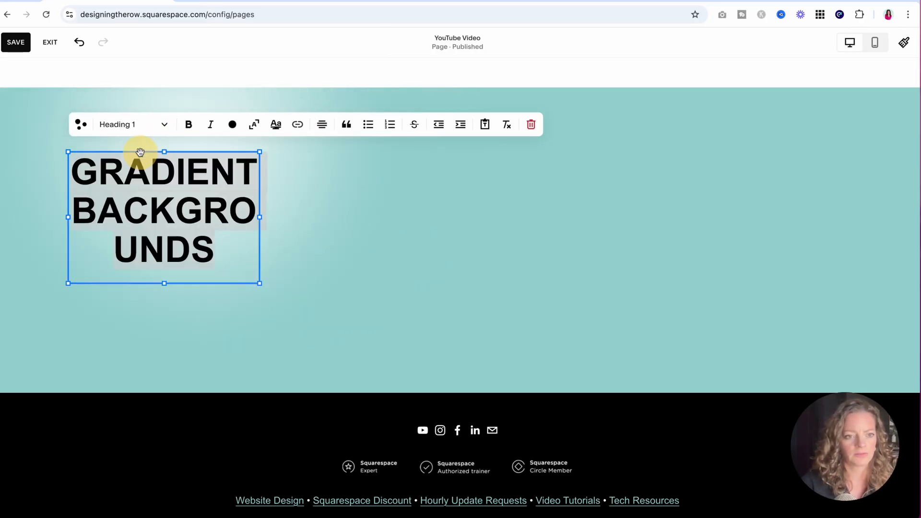
- Widen the heading block, scale its text to fill the width and center the block horizontally in the section
{"action": "left_click_drag", "start_coordinate": [259, 220], "coordinate": [692, 222]}
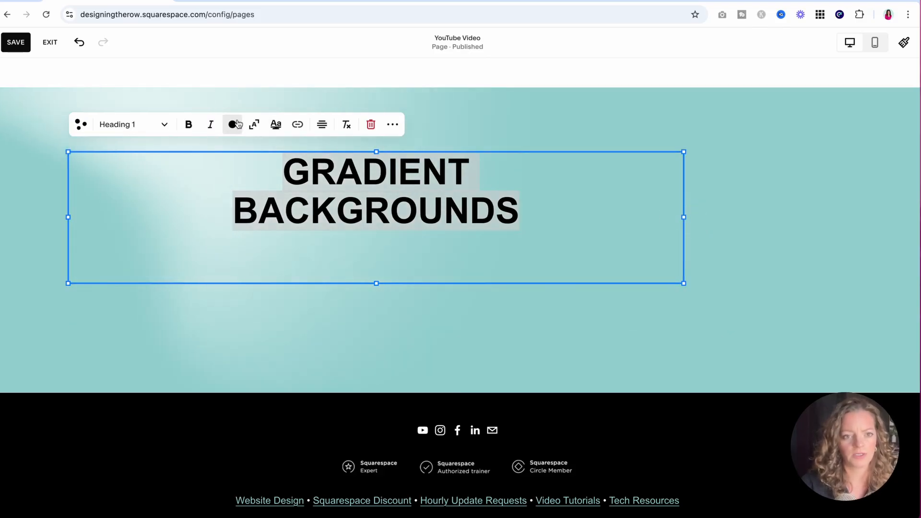
{"action": "left_click", "coordinate": [254, 125]}
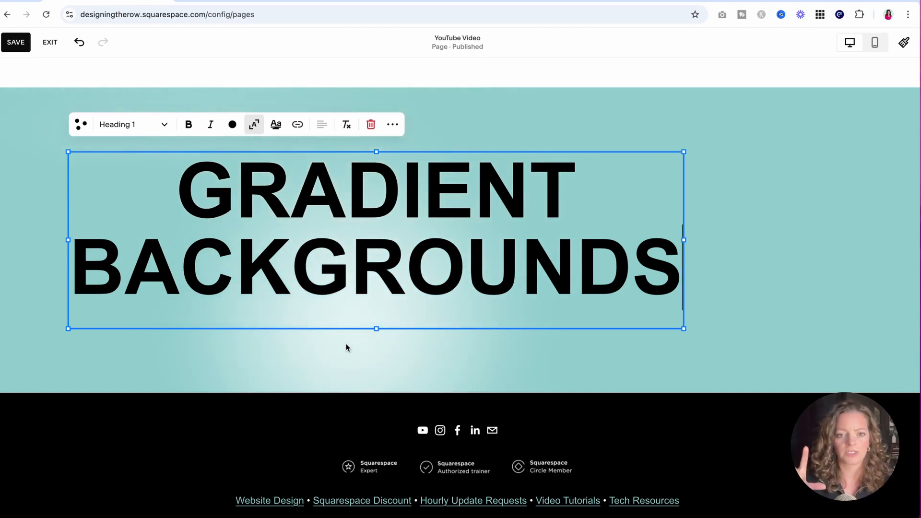
{"action": "left_click", "coordinate": [380, 352]}
{"action": "left_click_drag", "start_coordinate": [401, 255], "coordinate": [476, 257]}
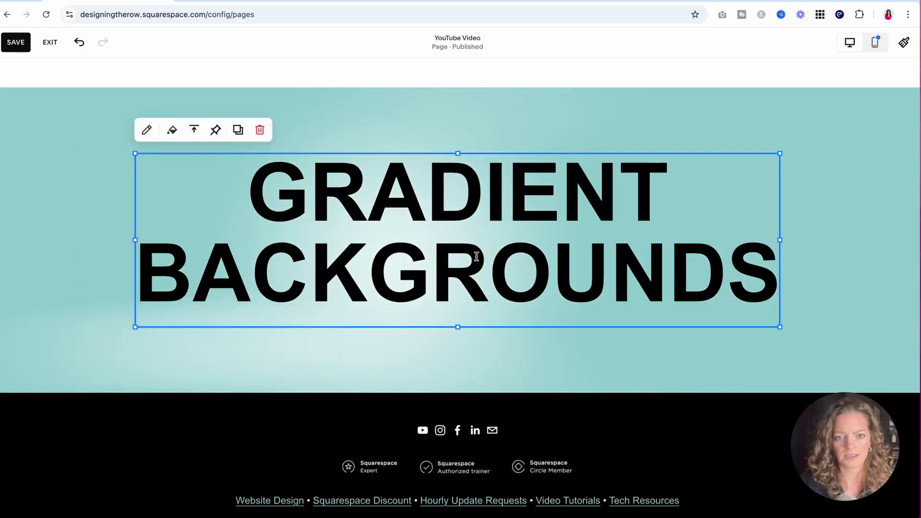
{"action": "left_click_drag", "start_coordinate": [444, 298], "coordinate": [477, 242]}
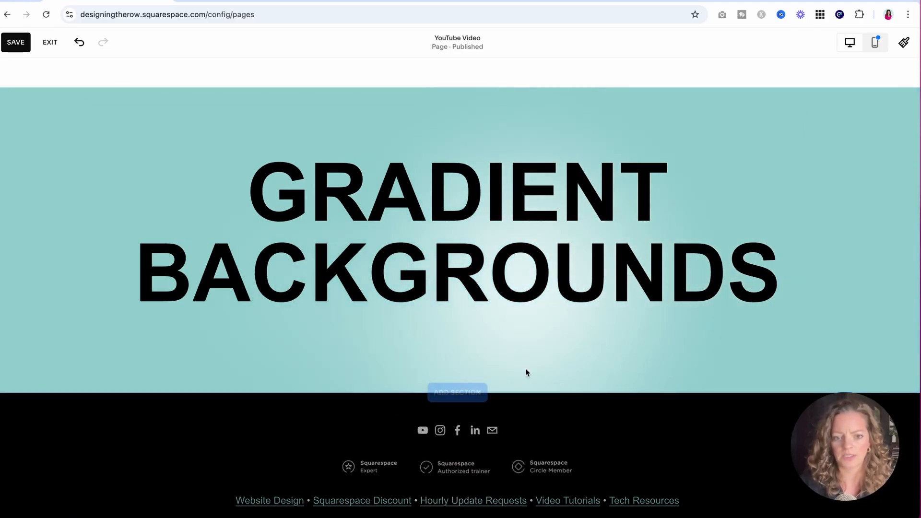
- Set the gradient section's height to a custom value of 0
{"action": "left_click", "coordinate": [847, 117]}
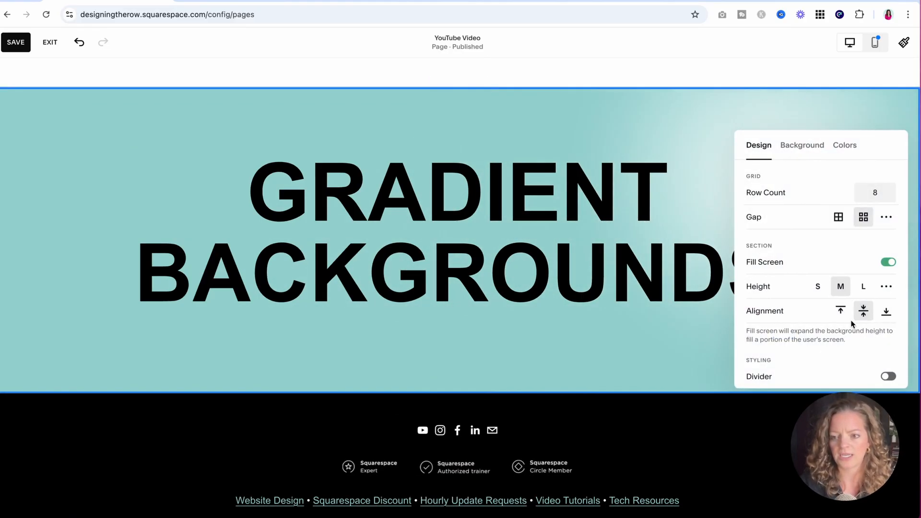
{"action": "left_click", "coordinate": [886, 287]}
{"action": "left_click", "coordinate": [884, 313]}
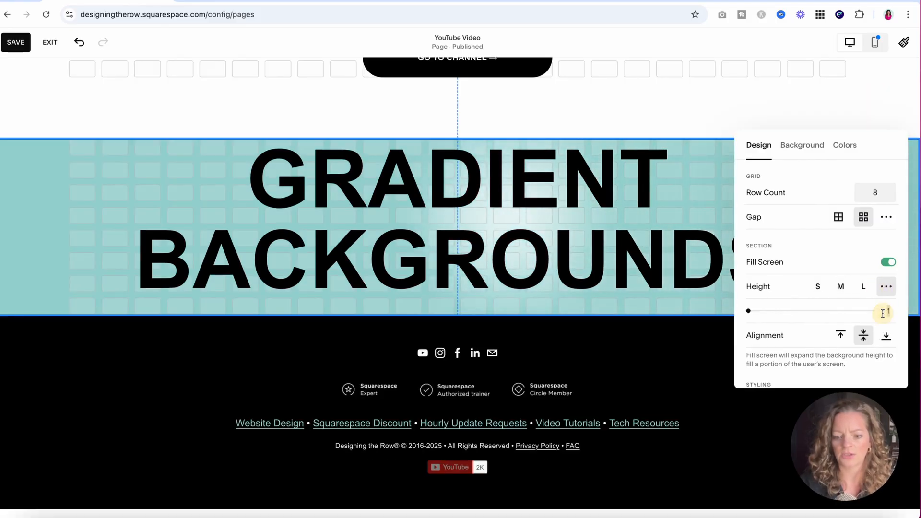
{"action": "key", "text": "BackSpace"}
{"action": "type", "text": "0"}
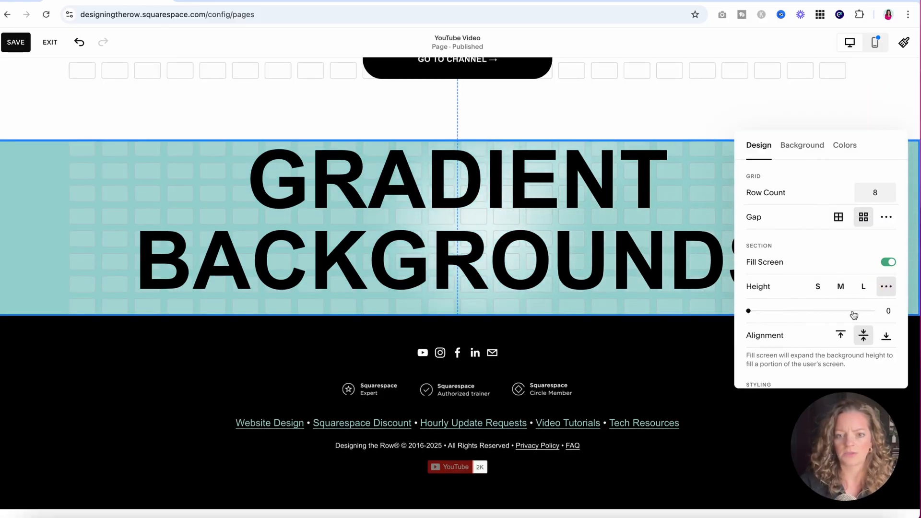
{"action": "left_click", "coordinate": [51, 226]}
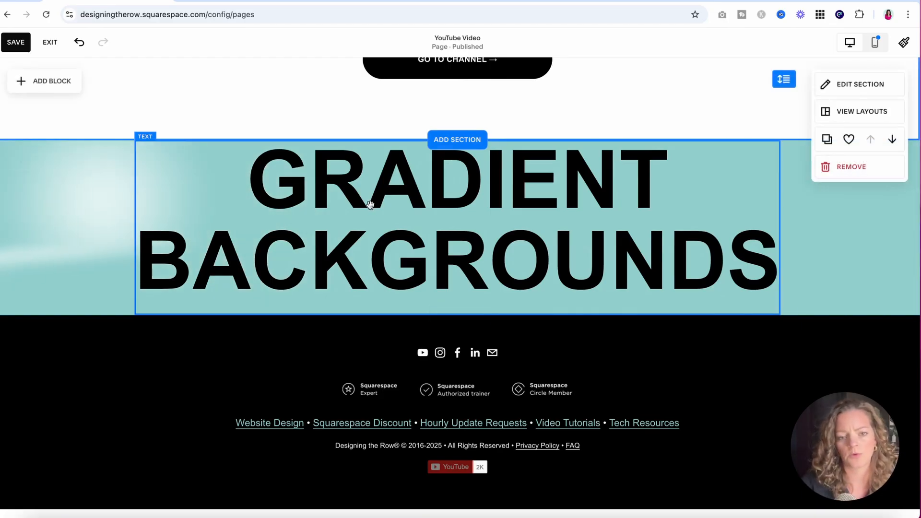
- Move the heading block down about three grid rows to leave space above it in the section
{"action": "left_click", "coordinate": [412, 228]}
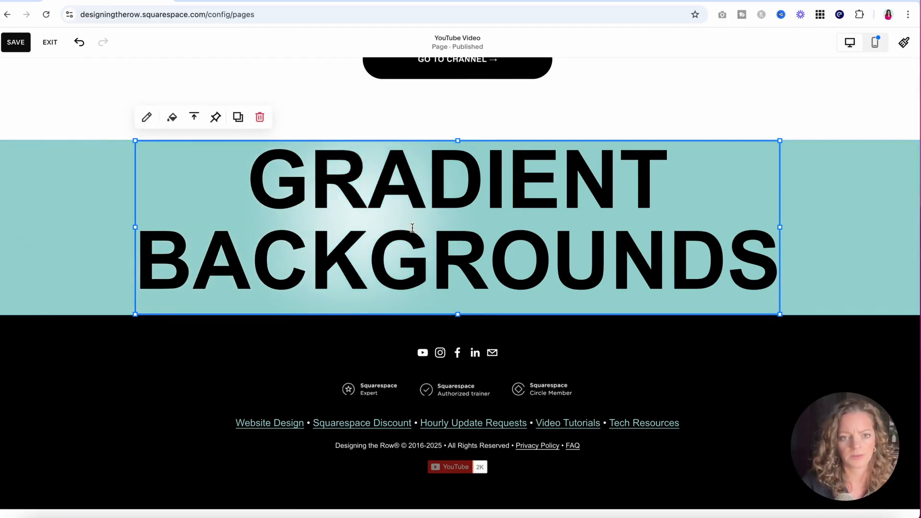
{"action": "left_click", "coordinate": [368, 224]}
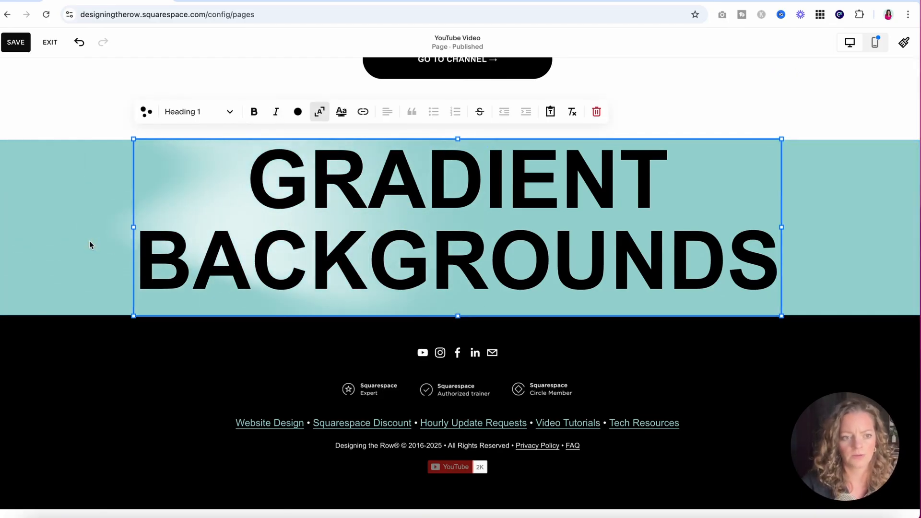
{"action": "left_click", "coordinate": [90, 240]}
{"action": "left_click_drag", "start_coordinate": [396, 242], "coordinate": [394, 309]}
{"action": "left_click", "coordinate": [109, 304]}
- Extend the section downward by about five grid rows and shift the heading block down one row
{"action": "scroll", "coordinate": [538, 267], "scroll_direction": "down", "scroll_amount": 2}
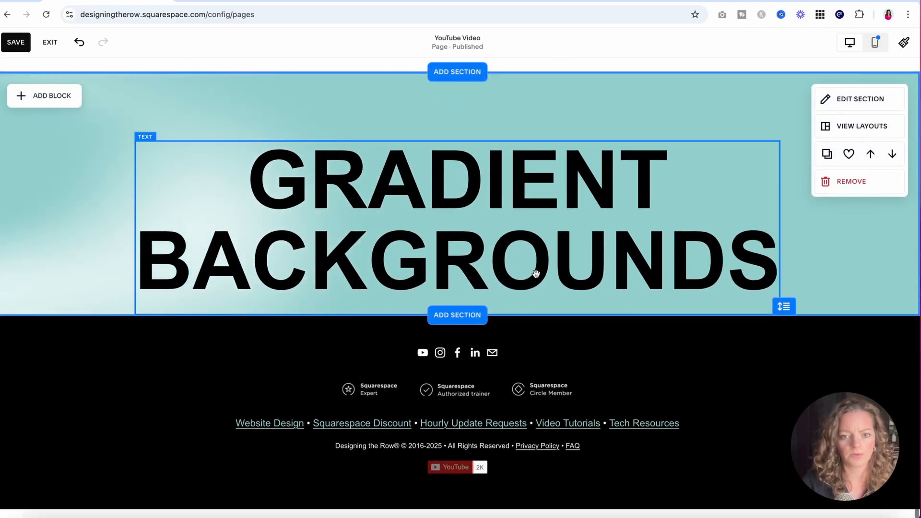
{"action": "left_click_drag", "start_coordinate": [783, 306], "coordinate": [783, 418]}
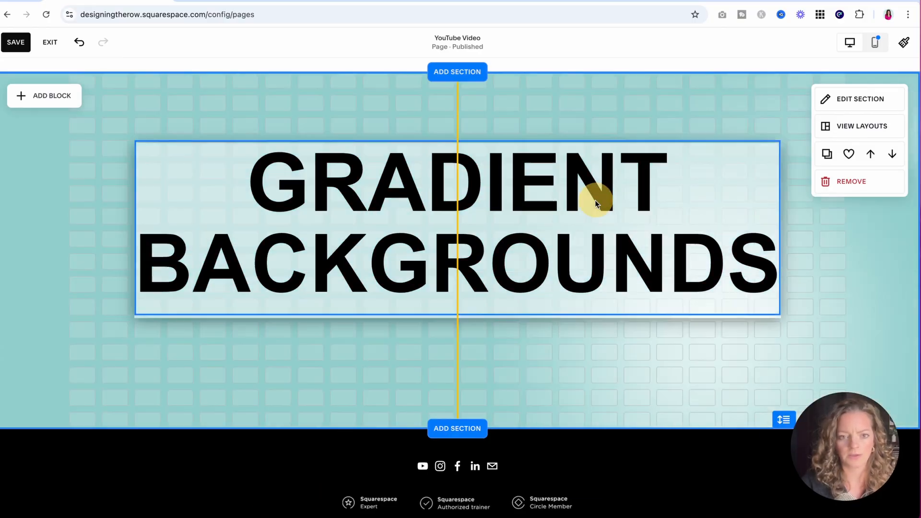
{"action": "left_click", "coordinate": [595, 200]}
- Change the color of the whole "GRADIENT BACKGROUNDS" heading to white from the palette
{"action": "left_click", "coordinate": [483, 206]}
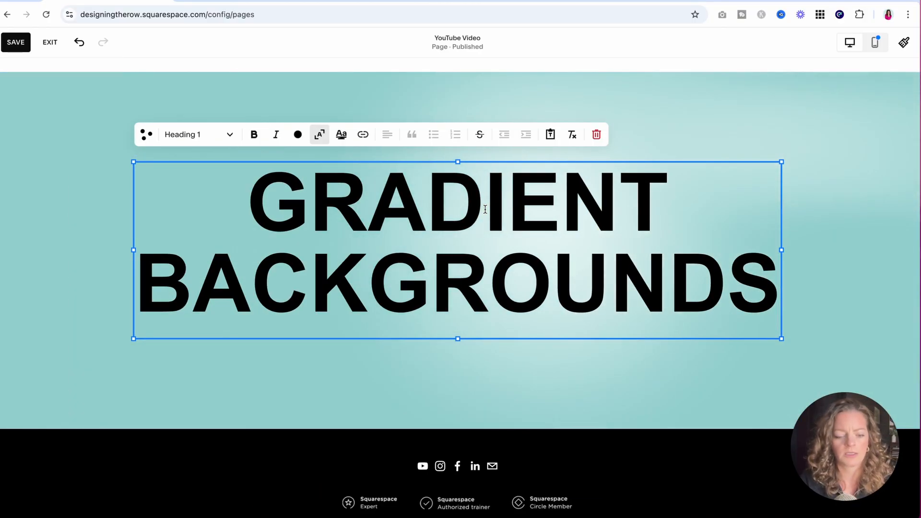
{"action": "triple_click", "coordinate": [489, 211]}
{"action": "left_click", "coordinate": [298, 134]}
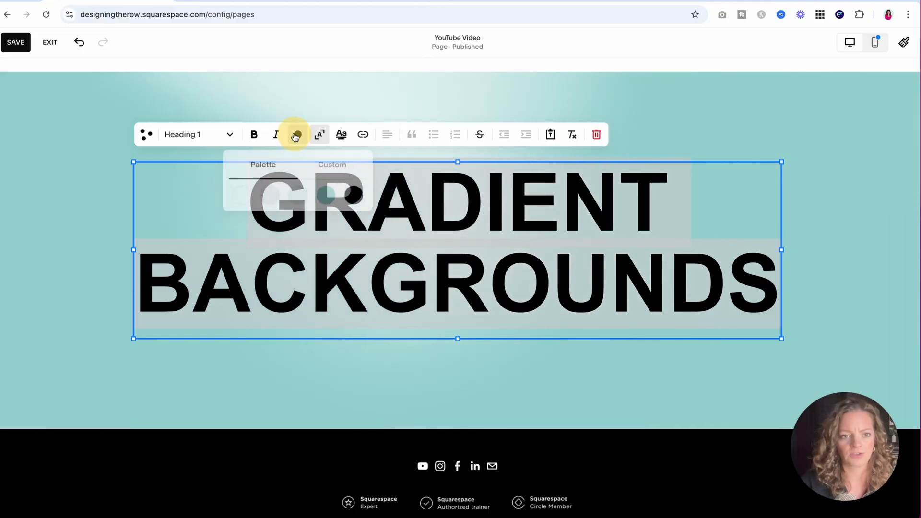
{"action": "left_click", "coordinate": [241, 196]}
{"action": "left_click", "coordinate": [68, 252]}
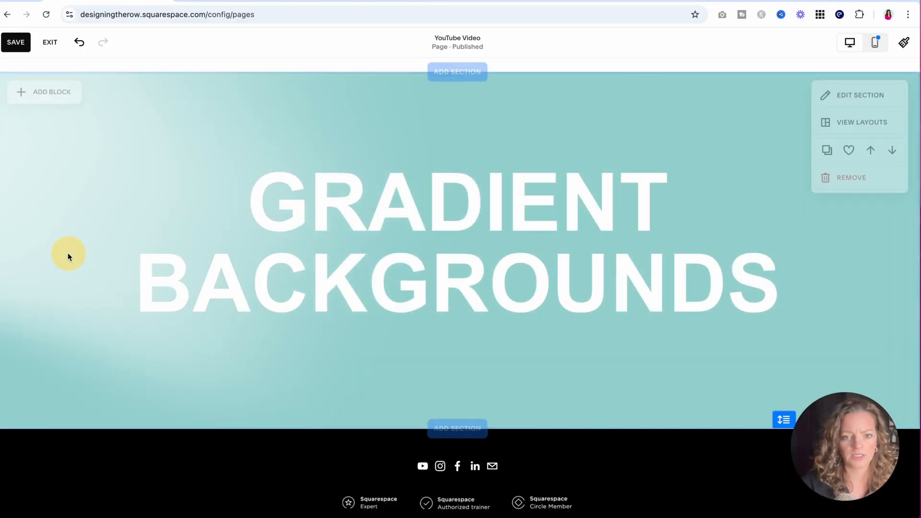
- Add an image block, center it over the heading and stretch it down to the section's bottom edge
{"action": "scroll", "coordinate": [97, 267], "scroll_direction": "down", "scroll_amount": 1}
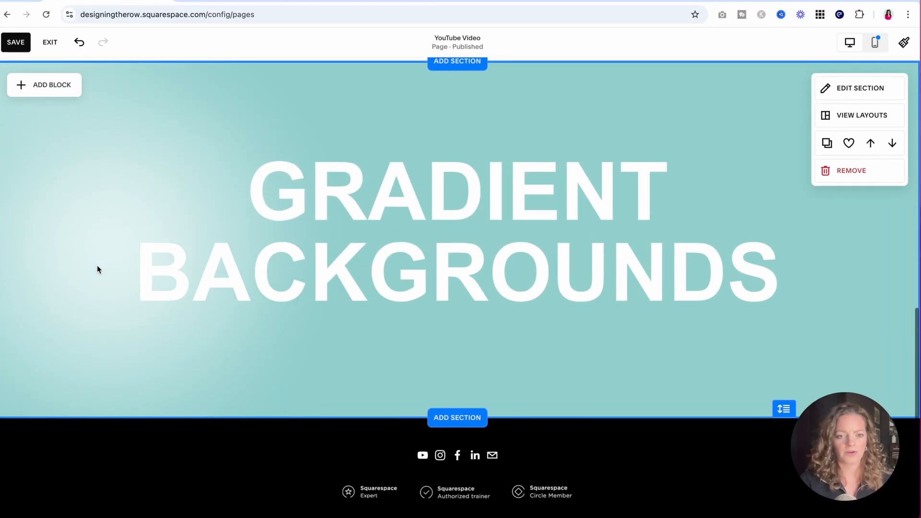
{"action": "scroll", "coordinate": [102, 258], "scroll_direction": "up", "scroll_amount": 1}
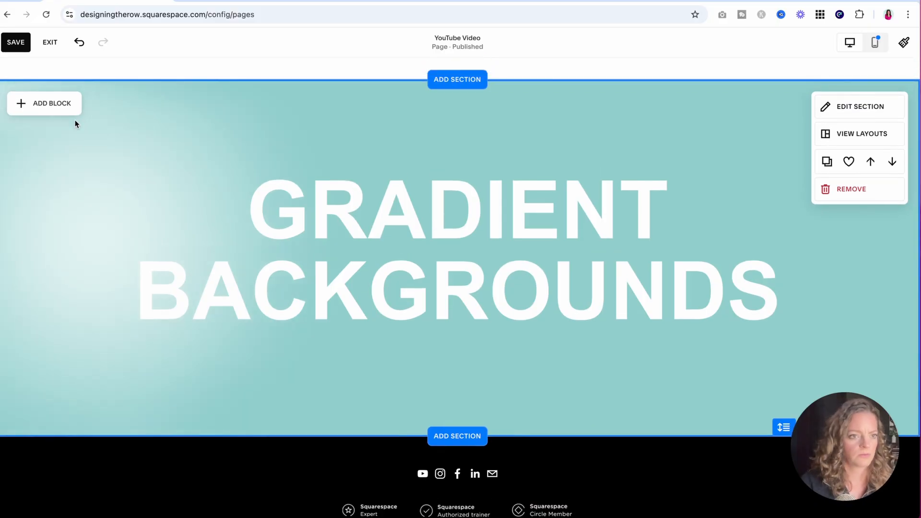
{"action": "left_click", "coordinate": [61, 103]}
{"action": "left_click", "coordinate": [154, 187]}
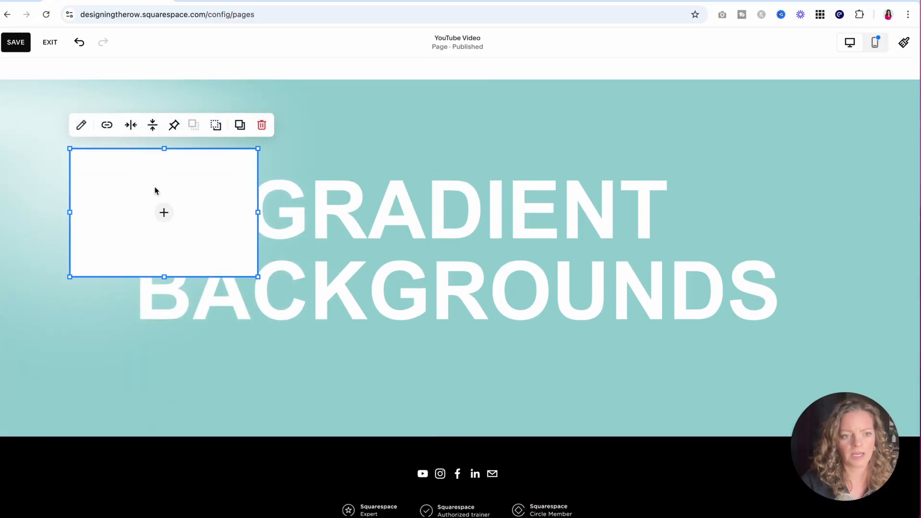
{"action": "left_click", "coordinate": [163, 171]}
{"action": "left_click_drag", "start_coordinate": [182, 175], "coordinate": [425, 263]}
{"action": "left_click_drag", "start_coordinate": [457, 367], "coordinate": [458, 435]}
- Fill the empty image block with the cutout portrait found by searching the image library for "founder"
{"action": "left_click", "coordinate": [375, 215]}
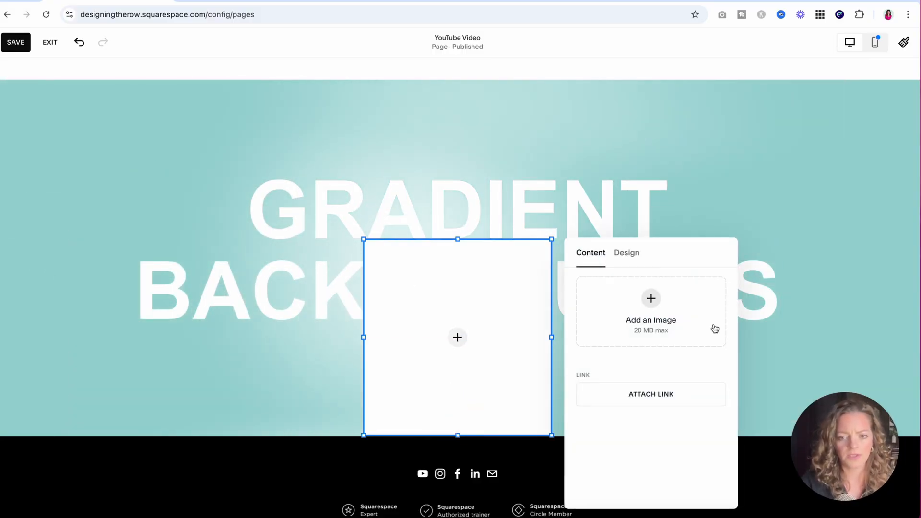
{"action": "left_click", "coordinate": [644, 300]}
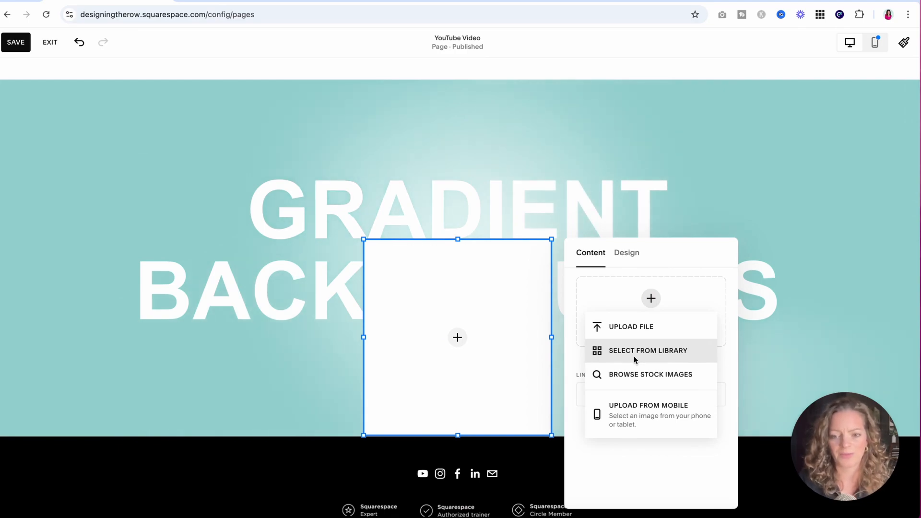
{"action": "left_click", "coordinate": [634, 355]}
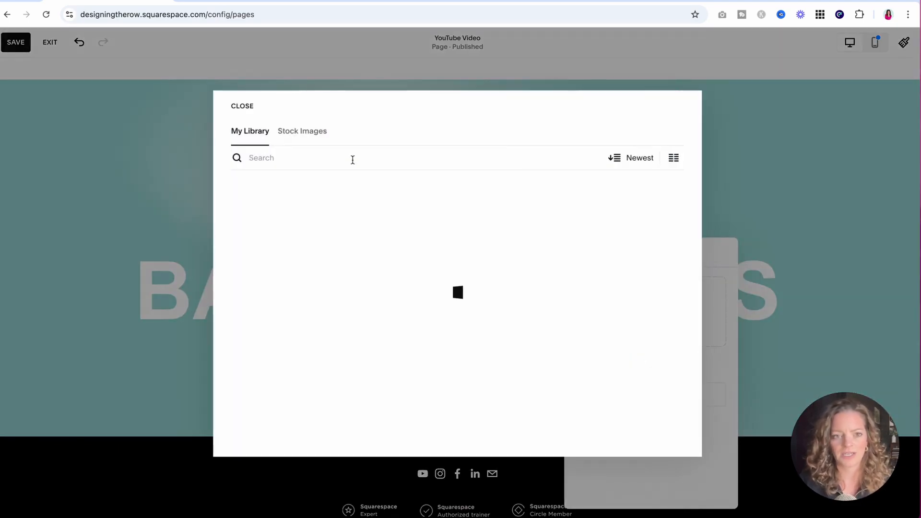
{"action": "left_click", "coordinate": [351, 158]}
{"action": "type", "text": "founder"}
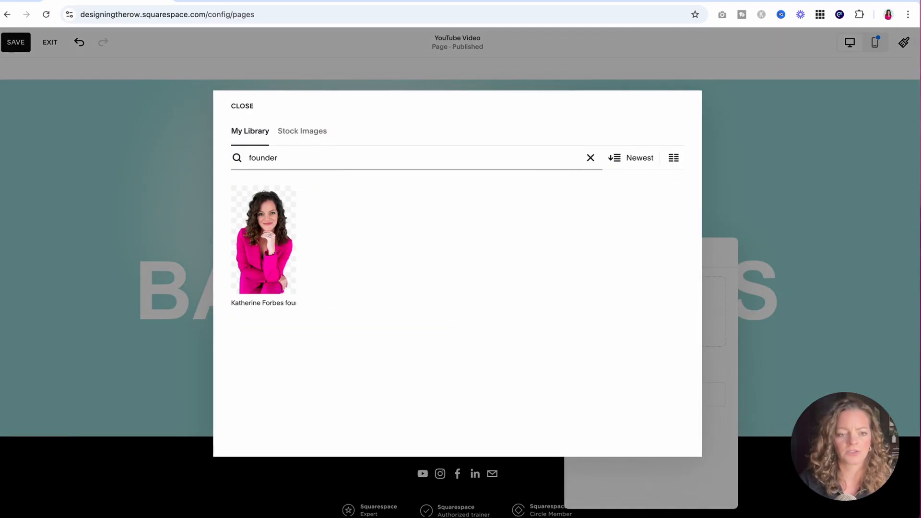
{"action": "left_click", "coordinate": [264, 237]}
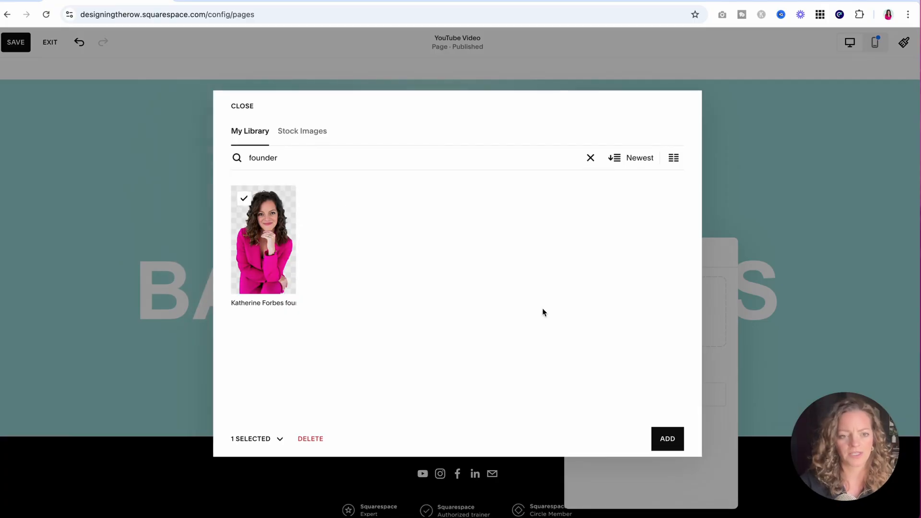
{"action": "left_click", "coordinate": [668, 436]}
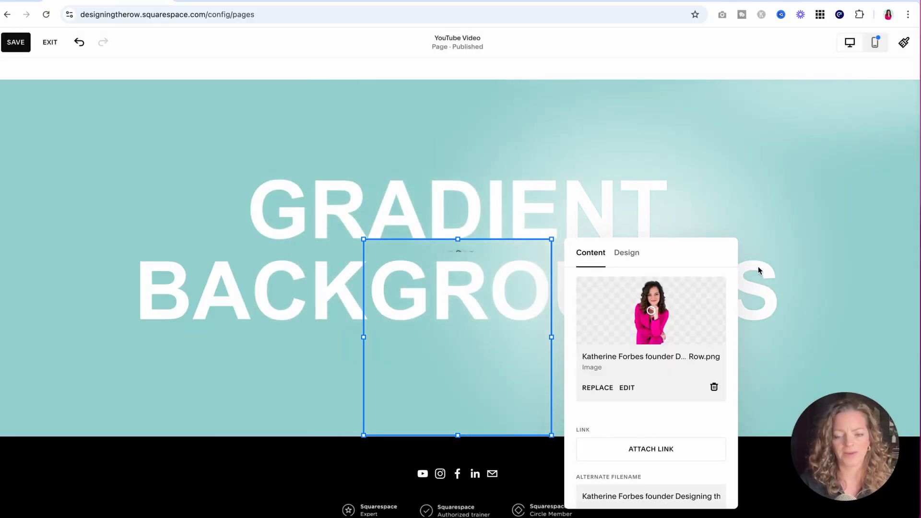
{"action": "left_click", "coordinate": [784, 389]}
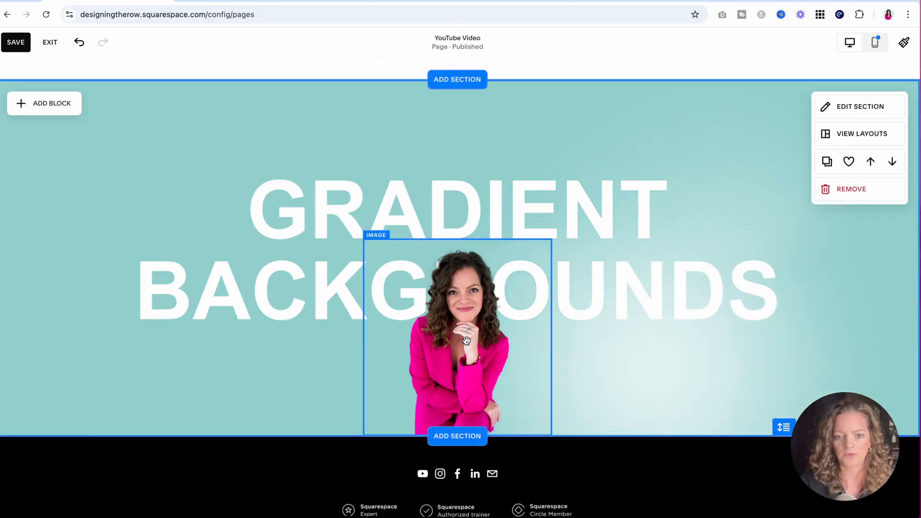
- Enlarge the portrait image block by stretching its upper edge about two grid rows up over the heading
{"action": "left_click", "coordinate": [452, 257]}
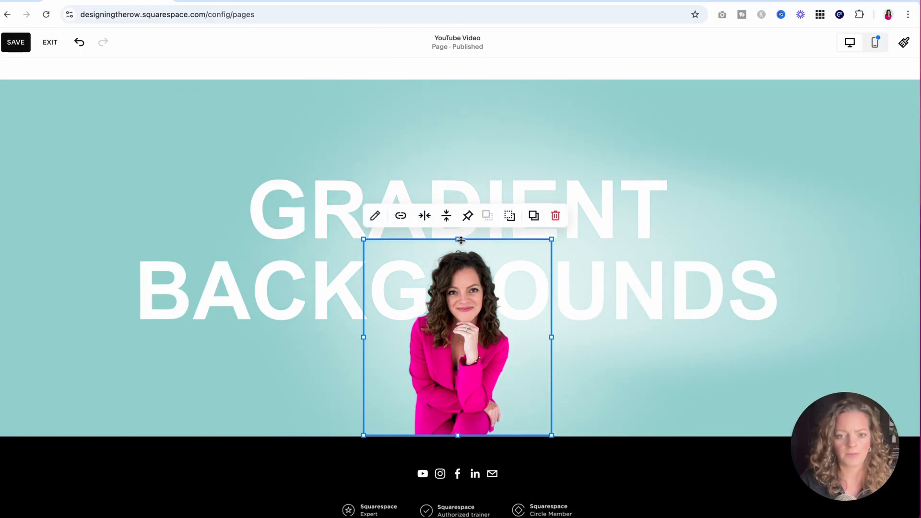
{"action": "left_click_drag", "start_coordinate": [458, 239], "coordinate": [462, 196]}
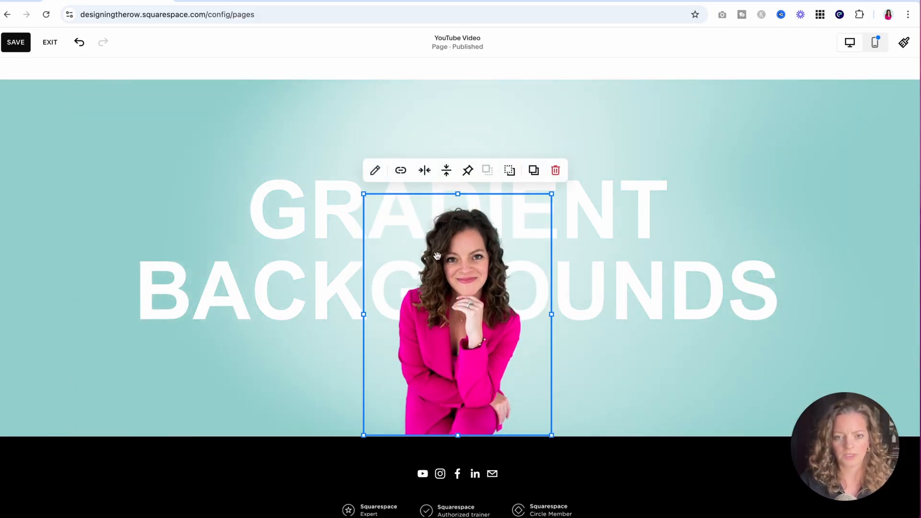
{"action": "left_click", "coordinate": [839, 337]}
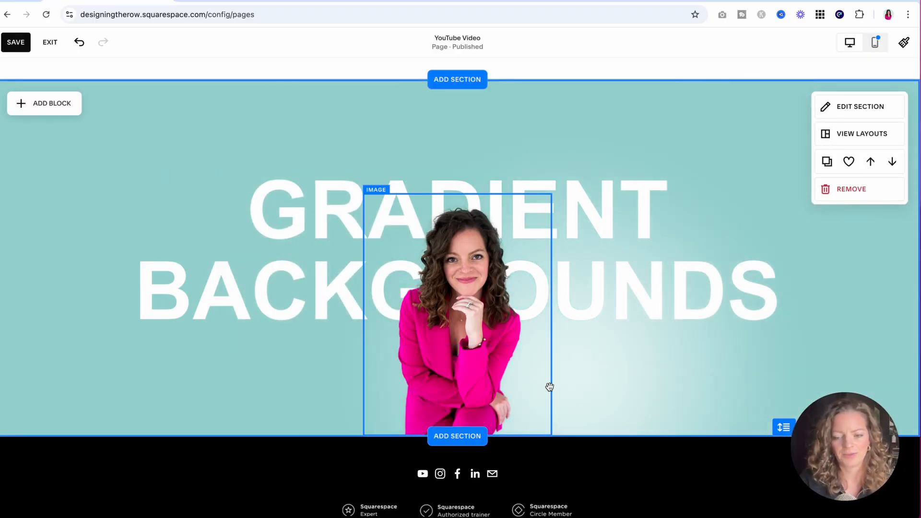
- Extend the section downward by about two grid rows and shift the heading block down one row
{"action": "scroll", "coordinate": [549, 387], "scroll_direction": "down", "scroll_amount": 3}
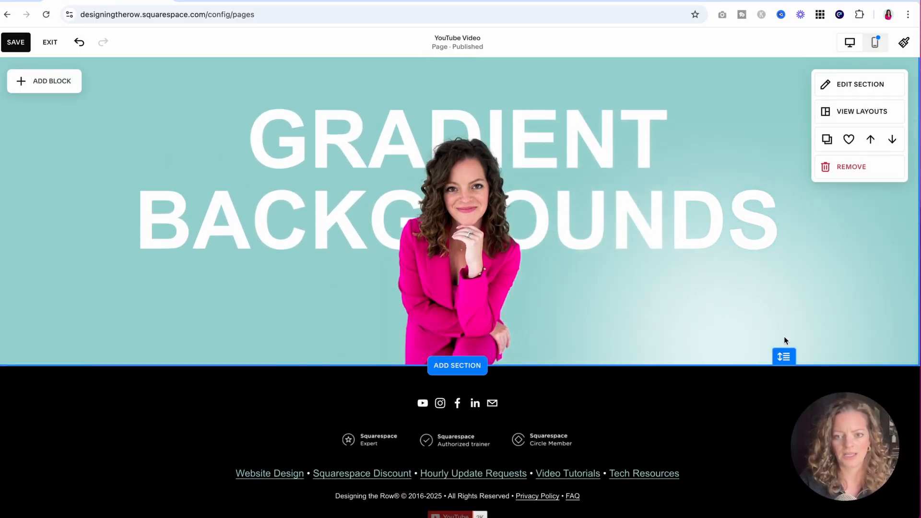
{"action": "scroll", "coordinate": [785, 341], "scroll_direction": "up", "scroll_amount": 3}
{"action": "left_click_drag", "start_coordinate": [784, 426], "coordinate": [777, 463]}
{"action": "left_click_drag", "start_coordinate": [627, 289], "coordinate": [627, 300]}
- Move the portrait image down about two grid rows so it sits on the section's bottom edge
{"action": "left_click", "coordinate": [465, 427]}
{"action": "left_click_drag", "start_coordinate": [471, 381], "coordinate": [473, 418]}
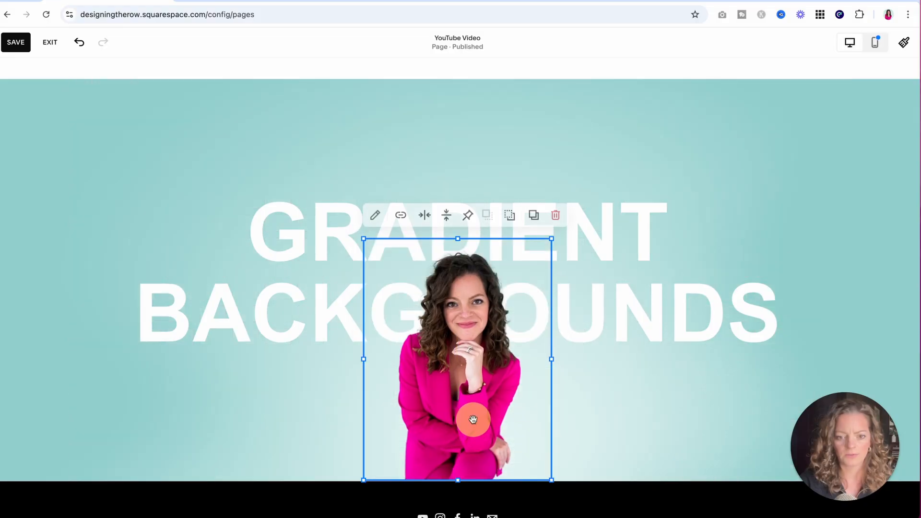
{"action": "left_click", "coordinate": [610, 426]}
- Save the page changes and exit the page editor
{"action": "scroll", "coordinate": [610, 426], "scroll_direction": "down", "scroll_amount": 1}
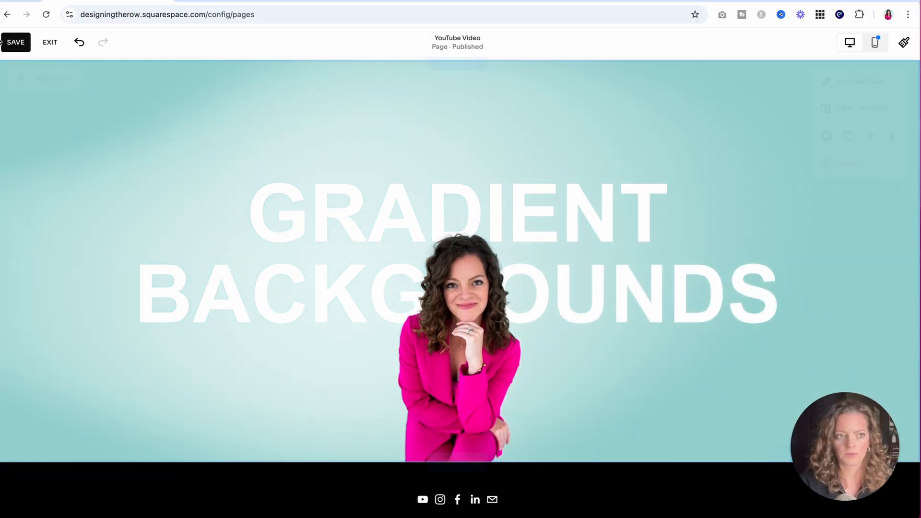
{"action": "left_click", "coordinate": [14, 42]}
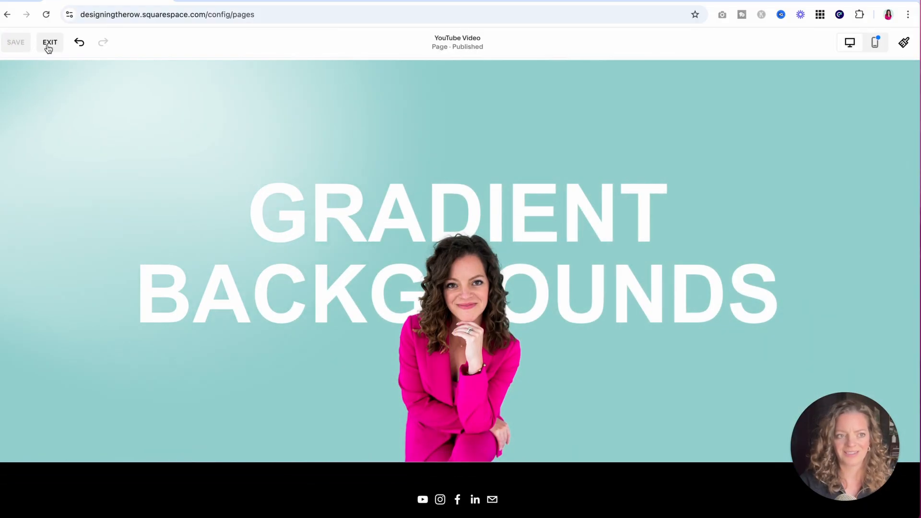
{"action": "left_click", "coordinate": [49, 42]}
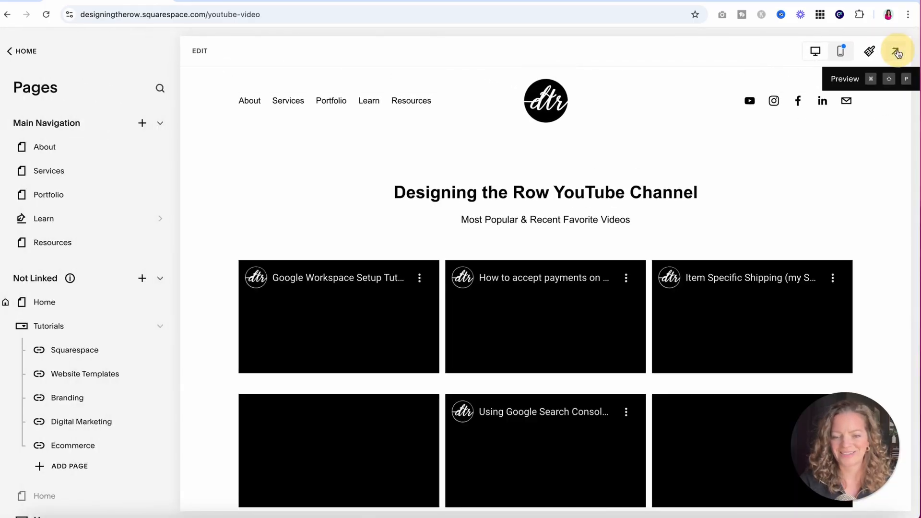
- Preview the page at full width, examine the gradient section above the footer, and close the preview
{"action": "left_click", "coordinate": [897, 53]}
{"action": "scroll", "coordinate": [634, 334], "scroll_direction": "down", "scroll_amount": 12}
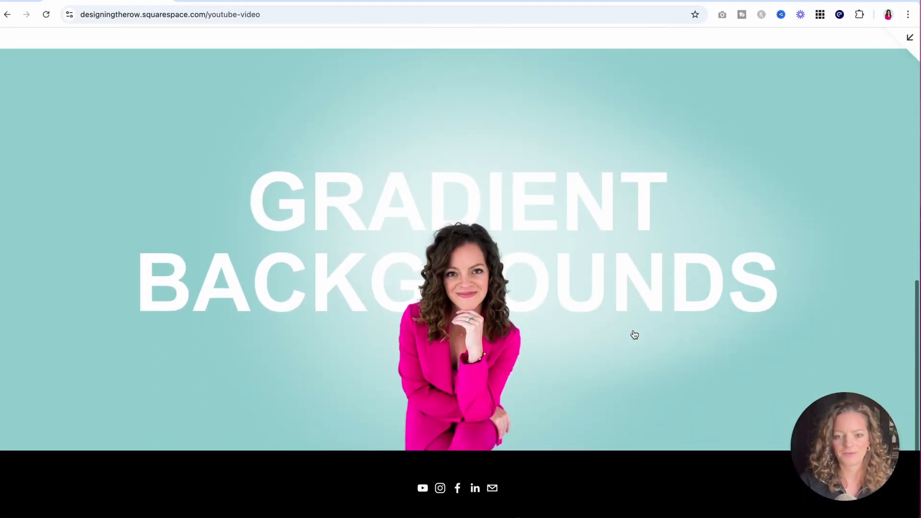
{"action": "scroll", "coordinate": [634, 334], "scroll_direction": "up", "scroll_amount": 3}
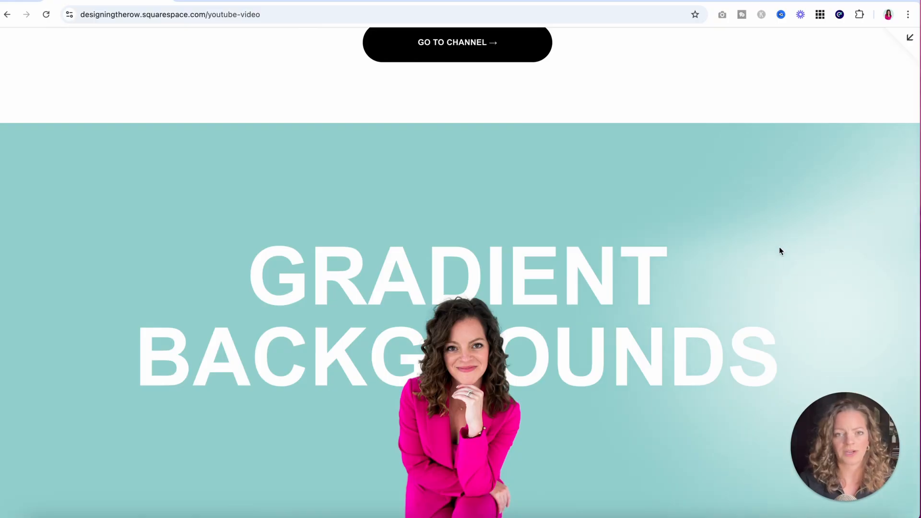
{"action": "scroll", "coordinate": [780, 247], "scroll_direction": "down", "scroll_amount": 3}
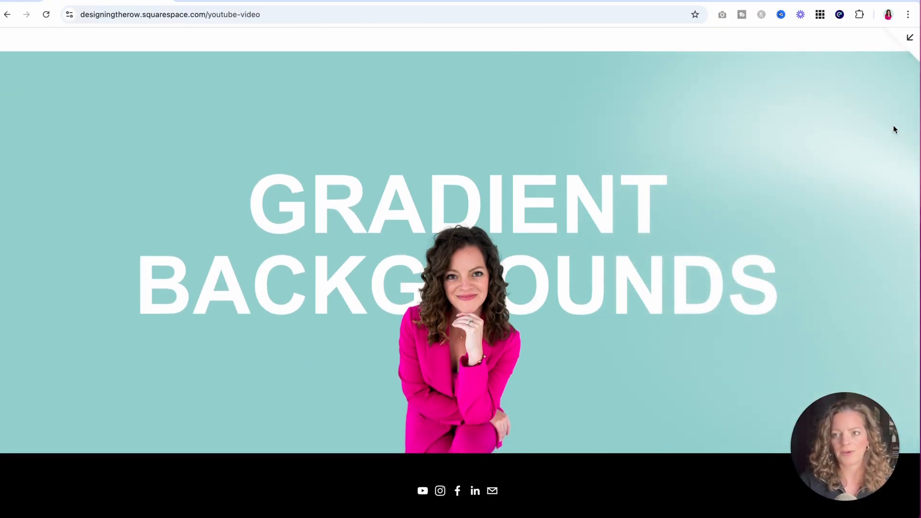
{"action": "left_click", "coordinate": [908, 38]}
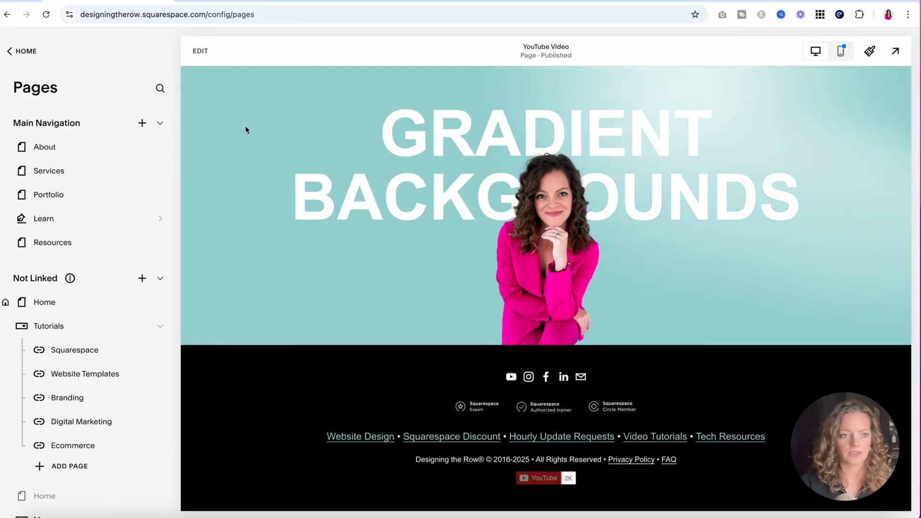
- Open the site's Custom CSS editor within Website Tools
{"action": "scroll", "coordinate": [120, 236], "scroll_direction": "down", "scroll_amount": 20}
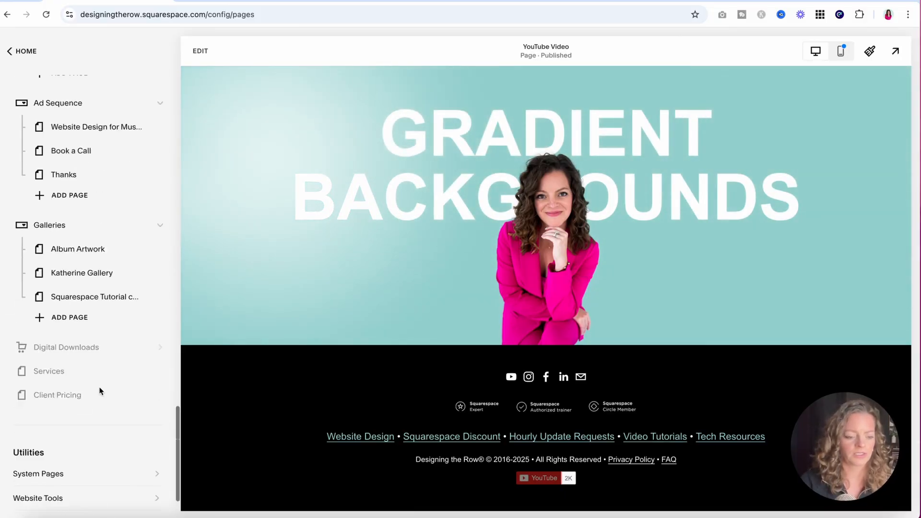
{"action": "left_click", "coordinate": [72, 418]}
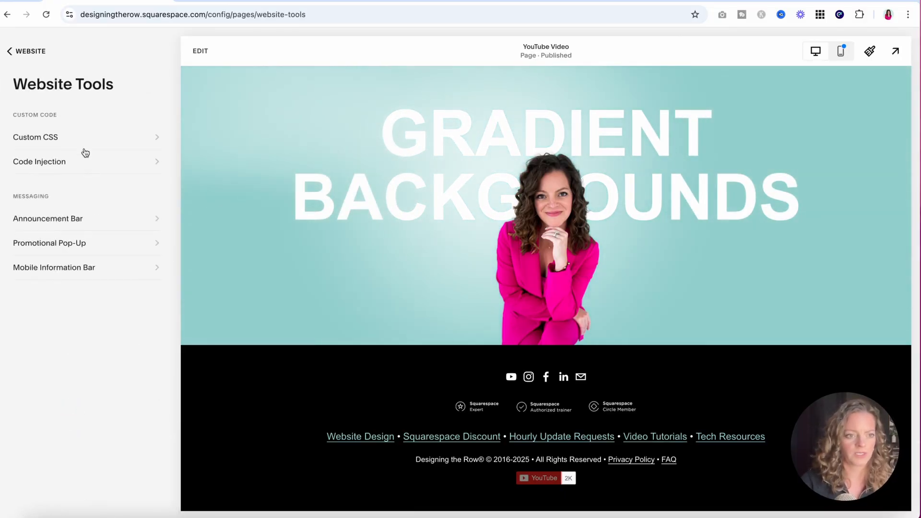
{"action": "left_click", "coordinate": [77, 137]}
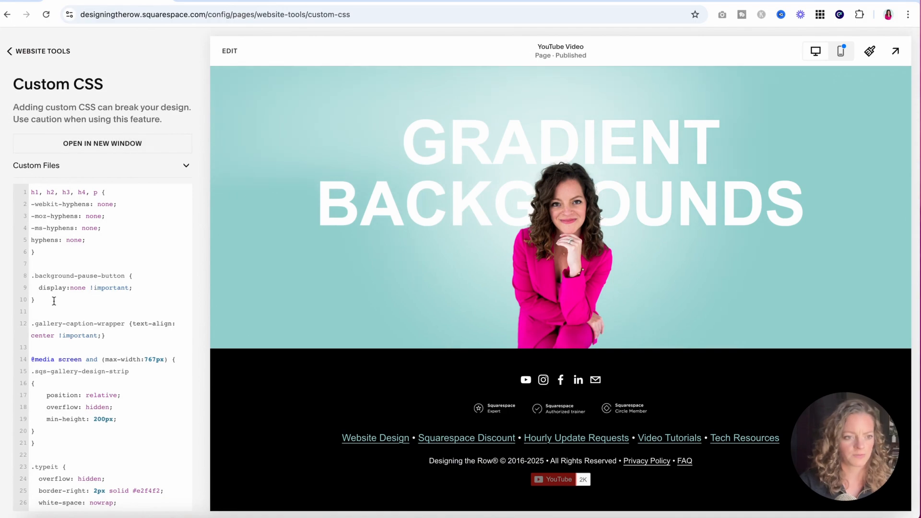
- Delete the .background-pause-button rule and one surplus blank line from the custom CSS
{"action": "left_click_drag", "start_coordinate": [51, 298], "coordinate": [27, 278]}
{"action": "key", "text": "BackSpace"}
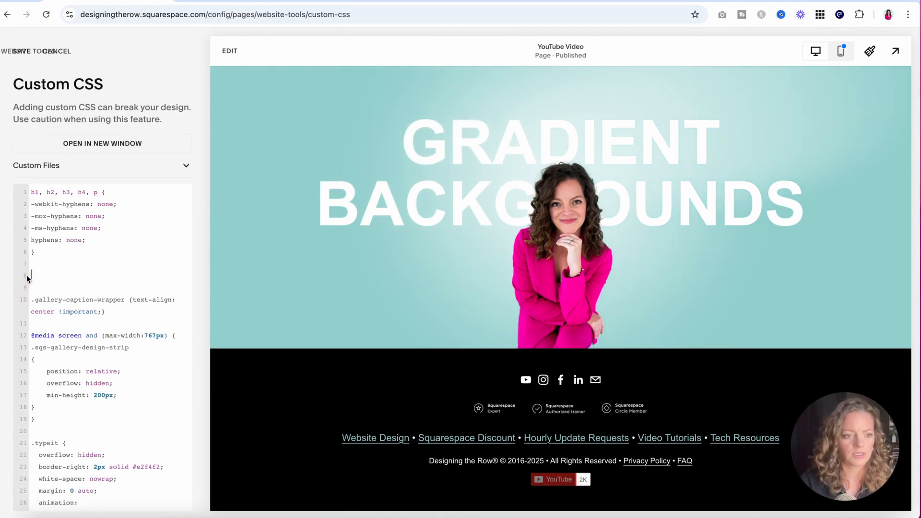
{"action": "key", "text": "BackSpace"}
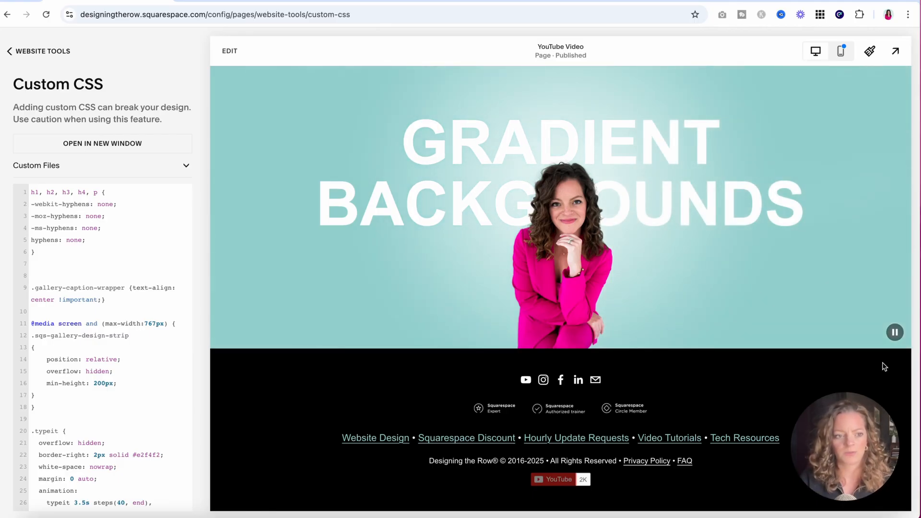
- Add the rule ".background-pause-button { display:none !important; }" to the custom CSS after the hyphens rule
{"action": "left_click", "coordinate": [66, 261]}
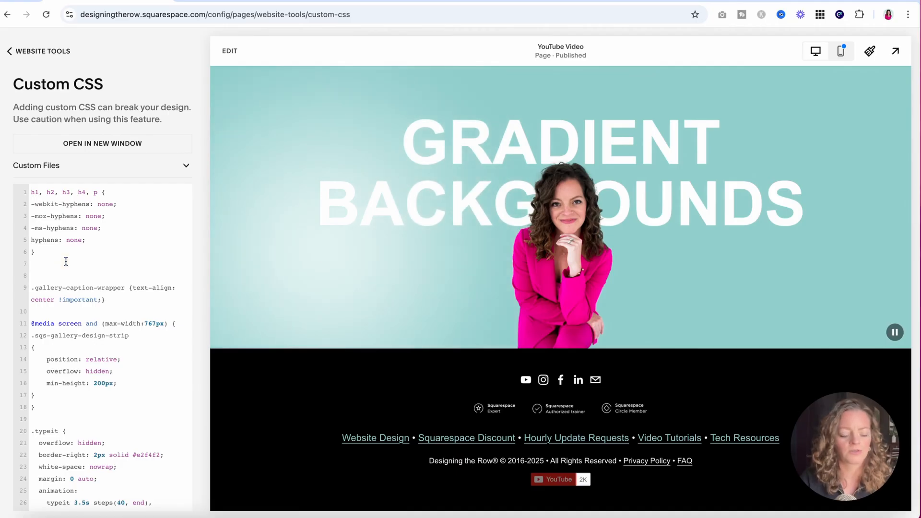
{"action": "type", "text": ".background-pause-button {   display:none !important; }"}
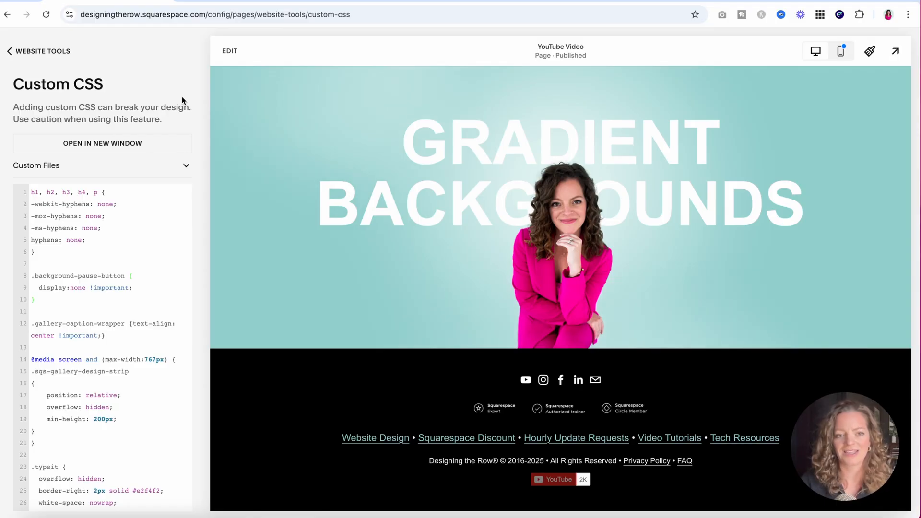
{"action": "scroll", "coordinate": [314, 140], "scroll_direction": "up", "scroll_amount": 2}
- Leave the Custom CSS editor and reopen the YouTube Video page for editing at the gradient section
{"action": "left_click", "coordinate": [45, 56]}
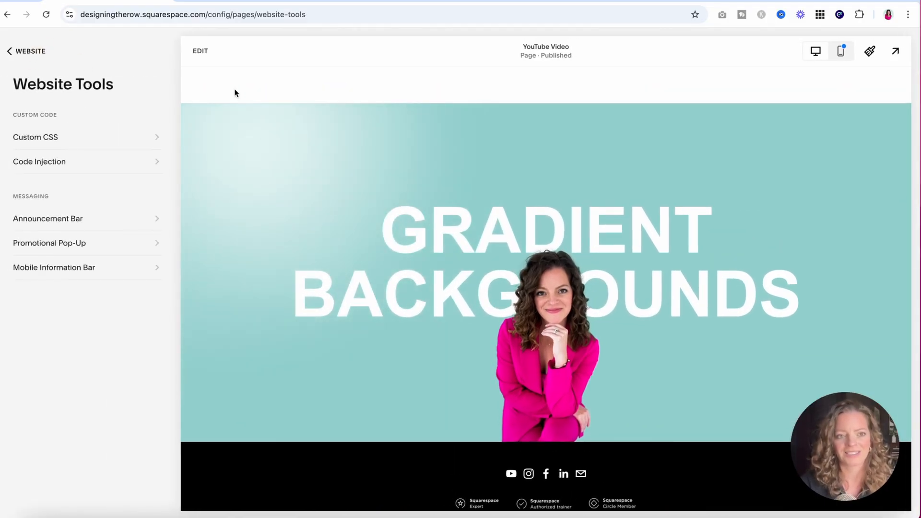
{"action": "left_click", "coordinate": [200, 52]}
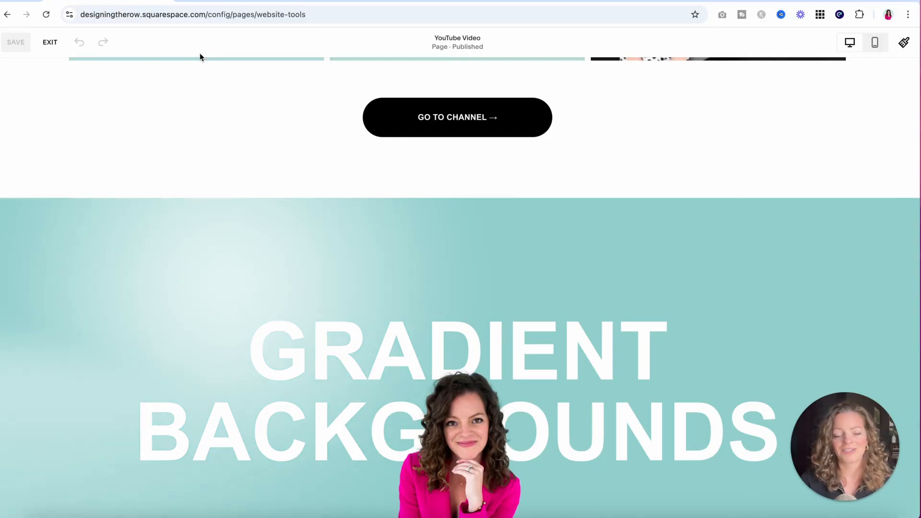
{"action": "scroll", "coordinate": [266, 309], "scroll_direction": "down", "scroll_amount": 3}
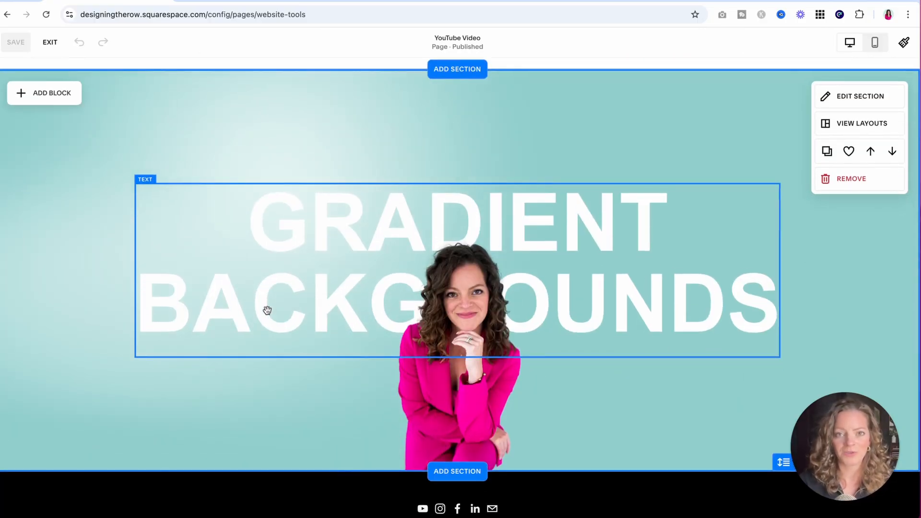